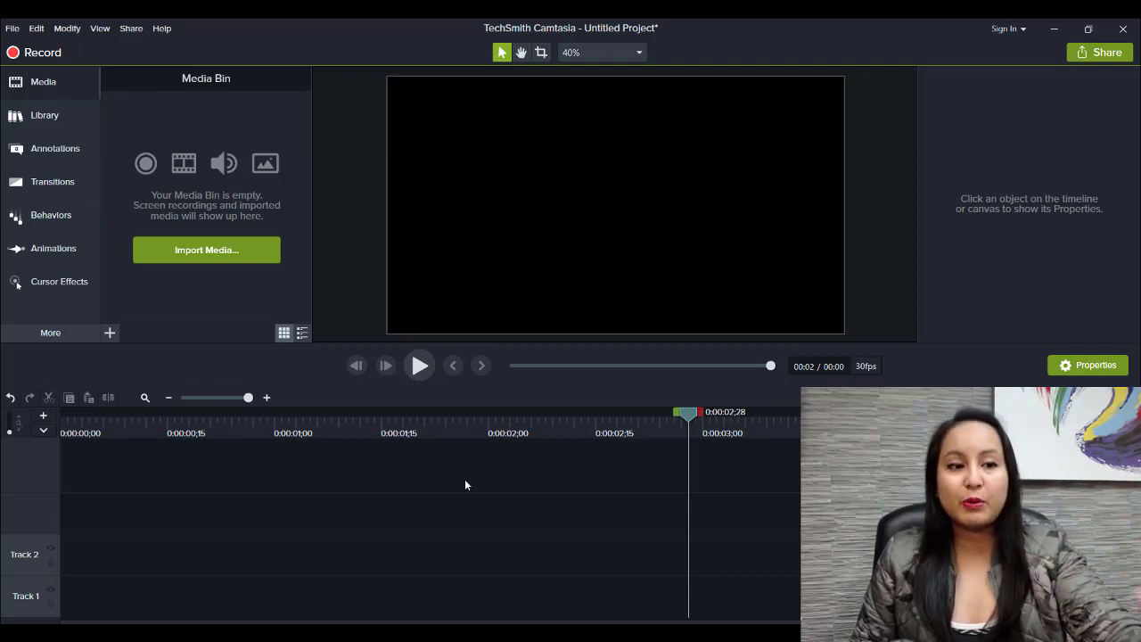
Show the Library panel's list of libraries: Camtasia 2018, Camtasia 9.1 and Default
left_click(43, 117)
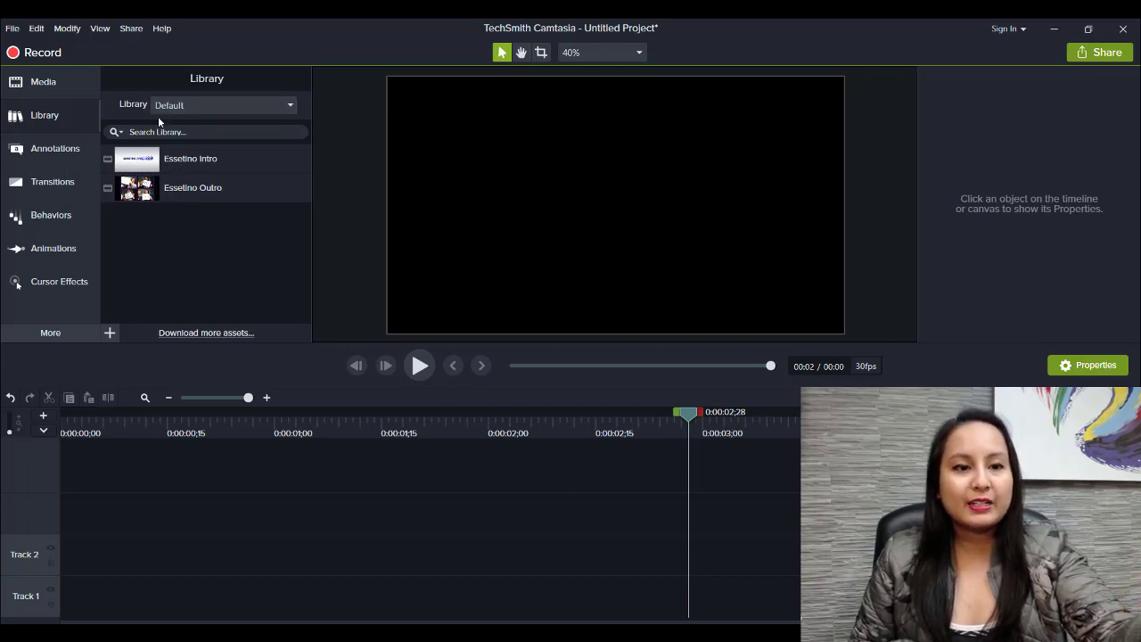
left_click(207, 108)
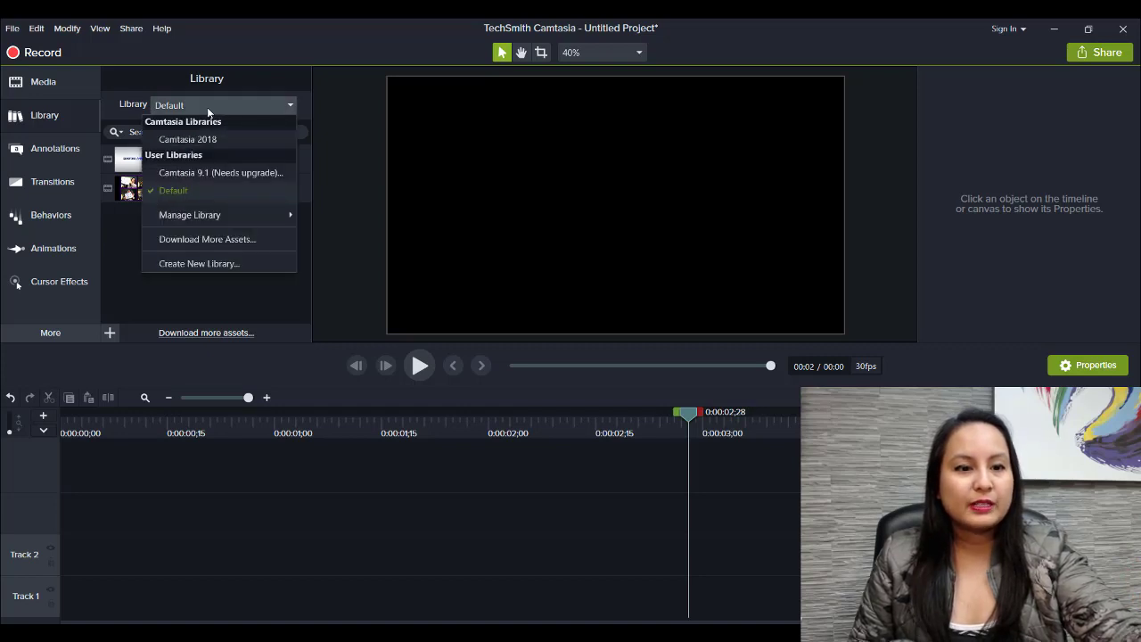
Switch to the Camtasia 2018 library and briefly expand the Icons folder
left_click(194, 139)
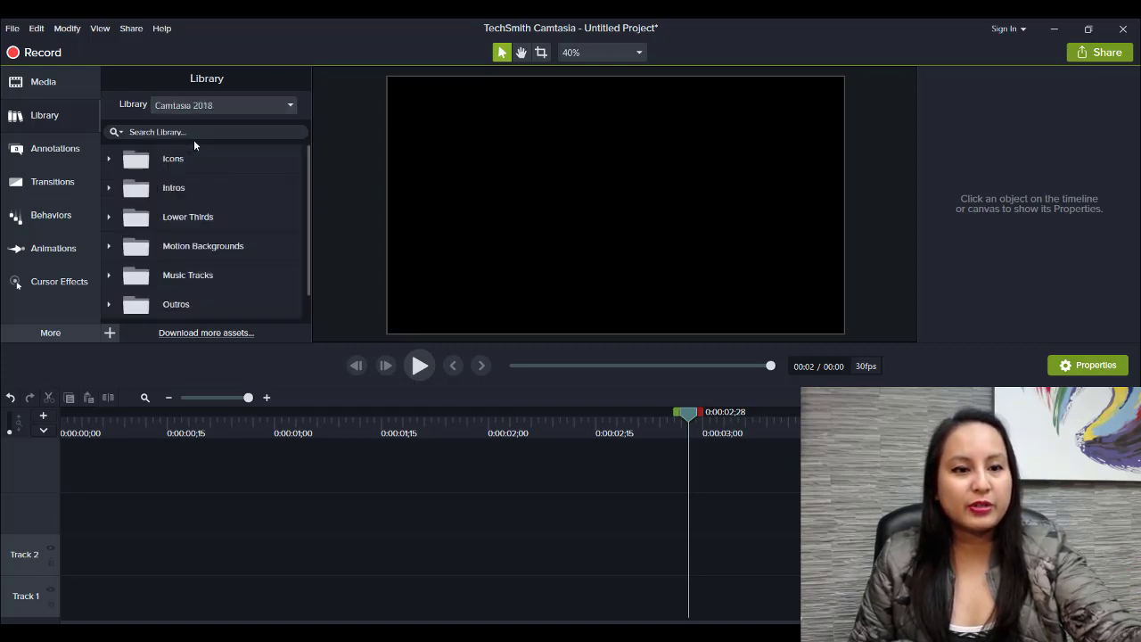
scroll(170, 237, "down", 1)
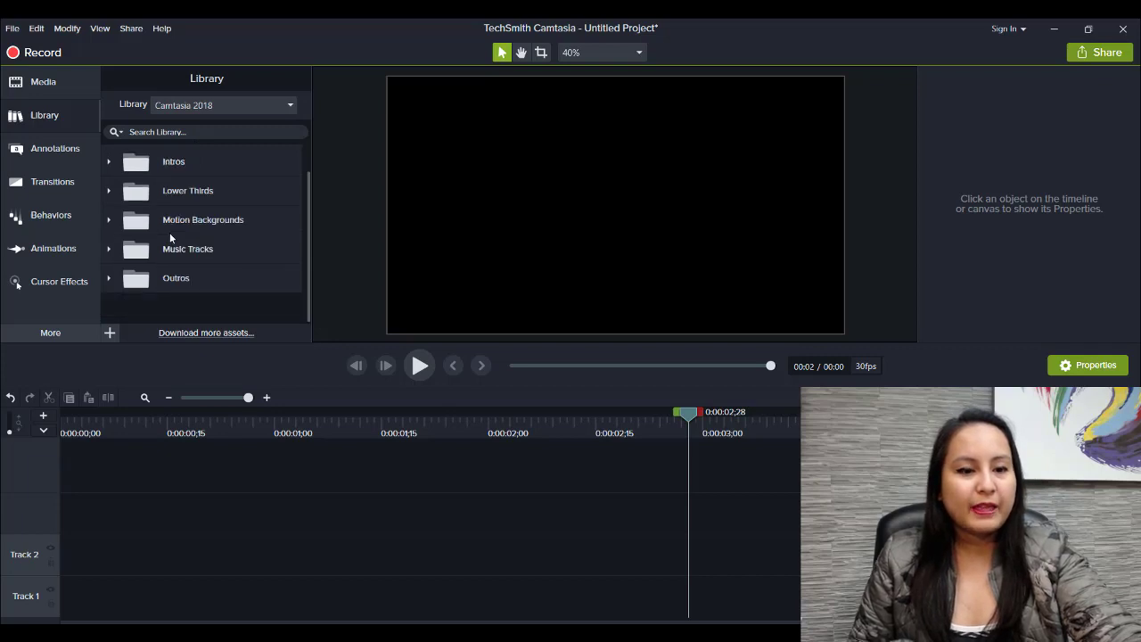
scroll(169, 233, "up", 1)
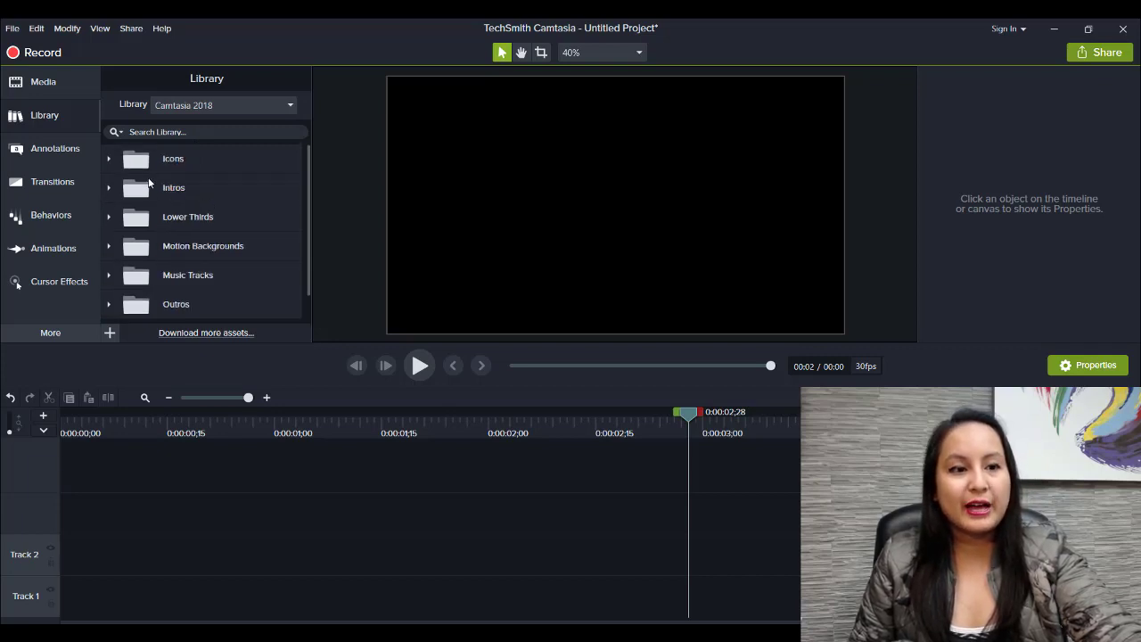
left_click(109, 159)
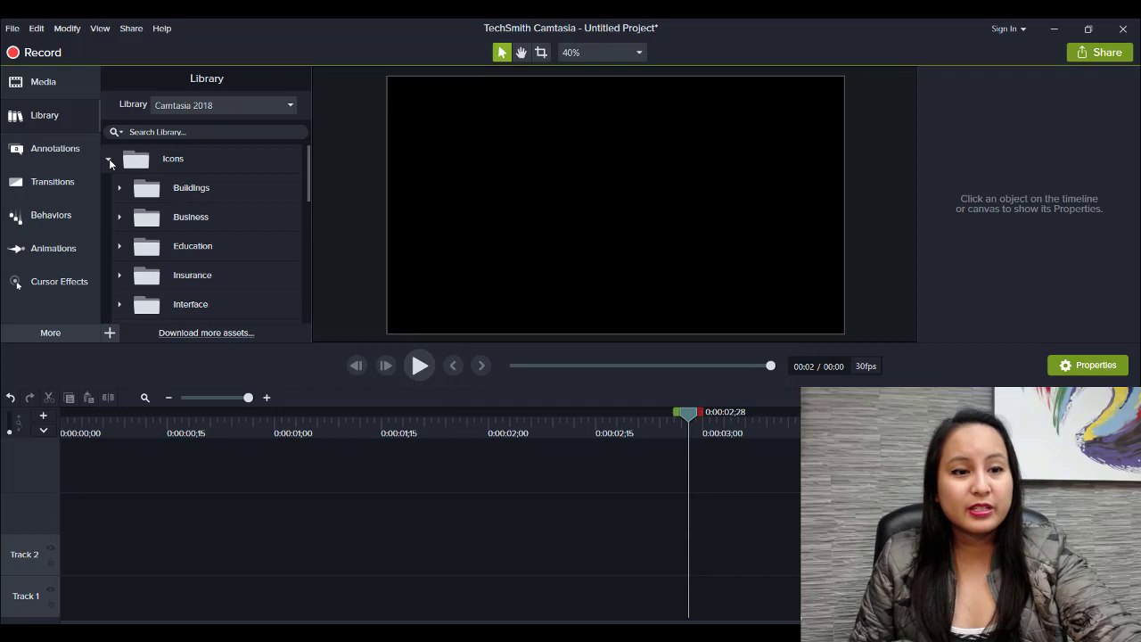
left_click(109, 159)
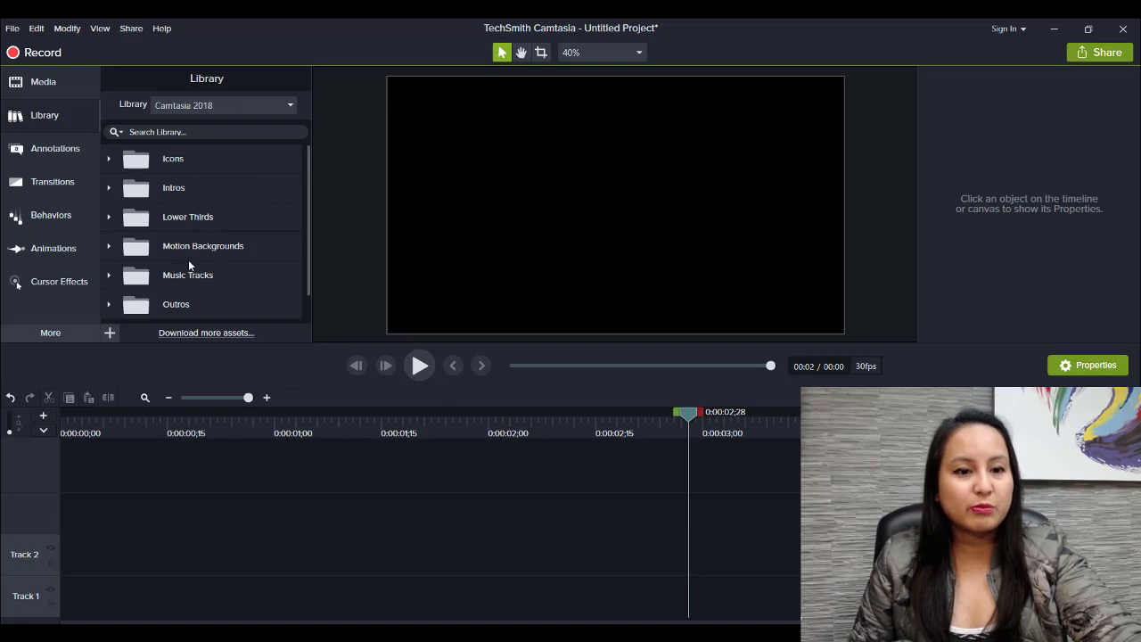
Expand Icons and browse the Buildings icon folder, then collapse it
scroll(200, 288, "down", 1)
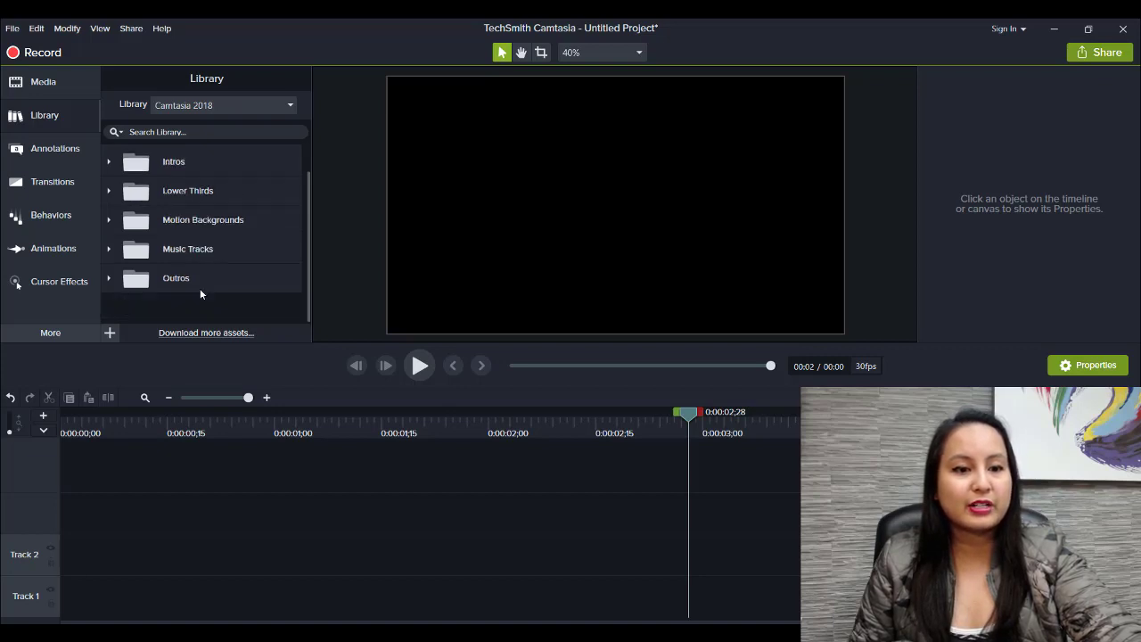
scroll(199, 287, "up", 1)
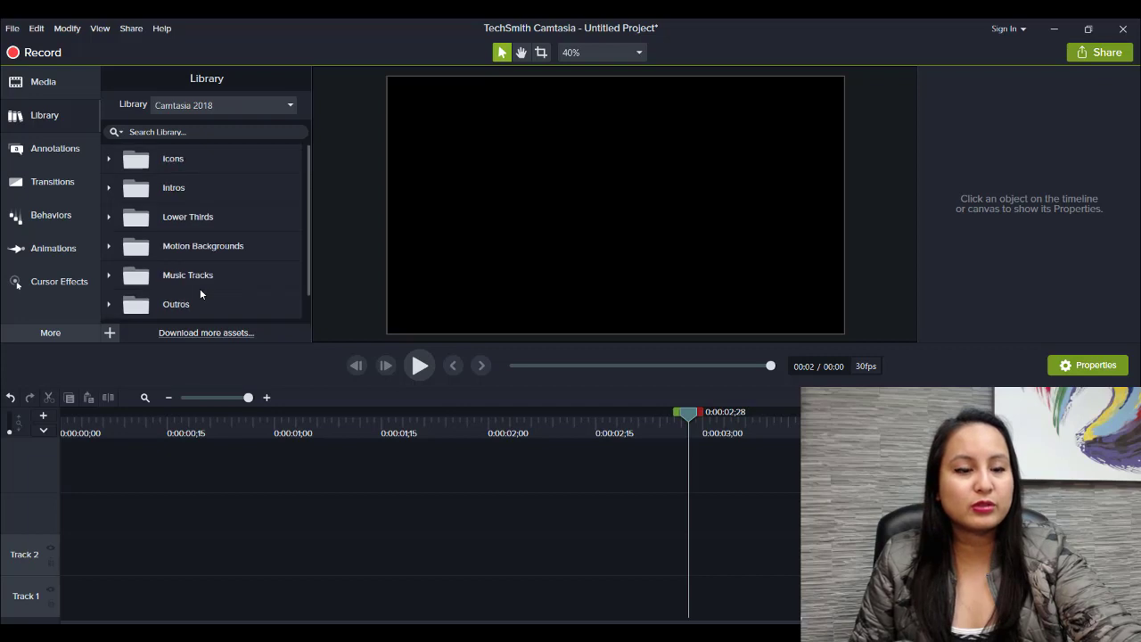
left_click(108, 159)
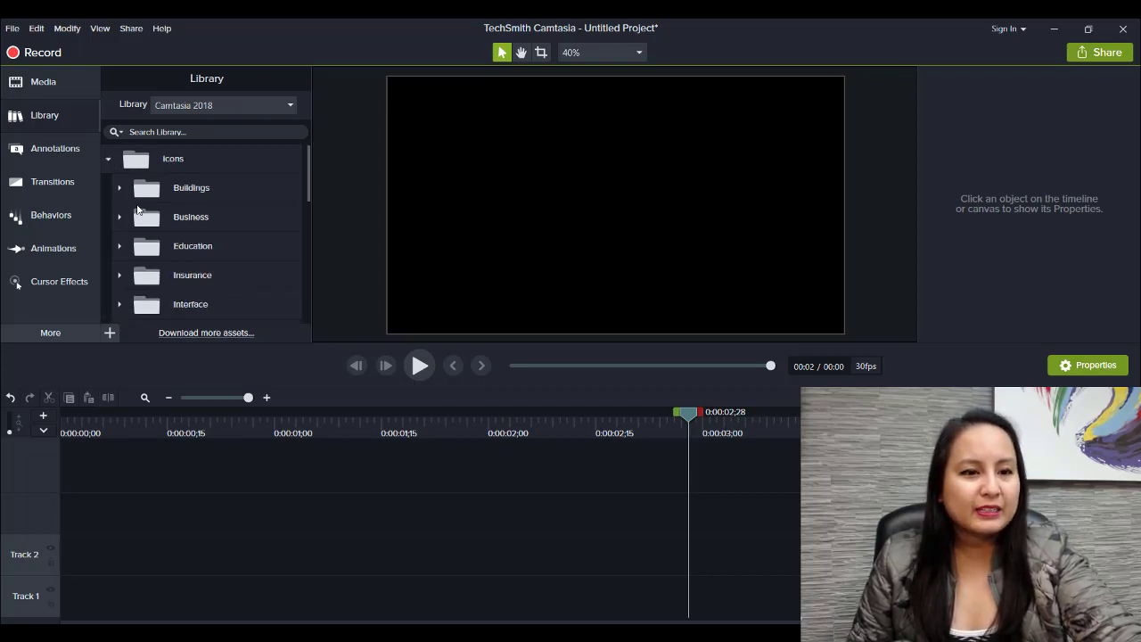
left_click(118, 188)
scroll(117, 189, "down", 15)
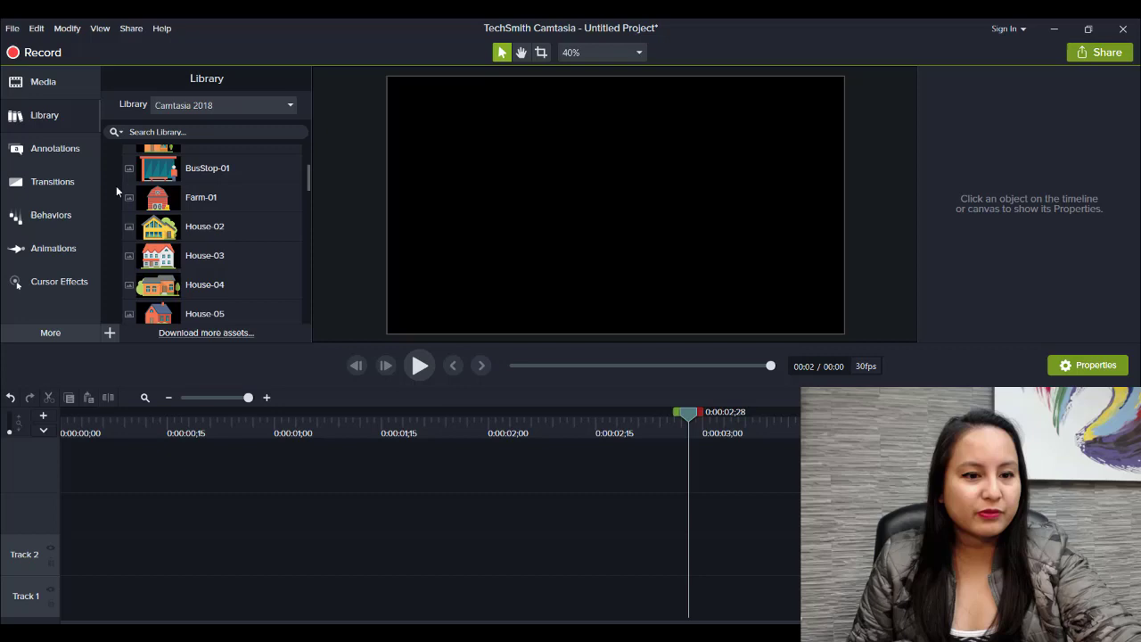
scroll(116, 191, "up", 15)
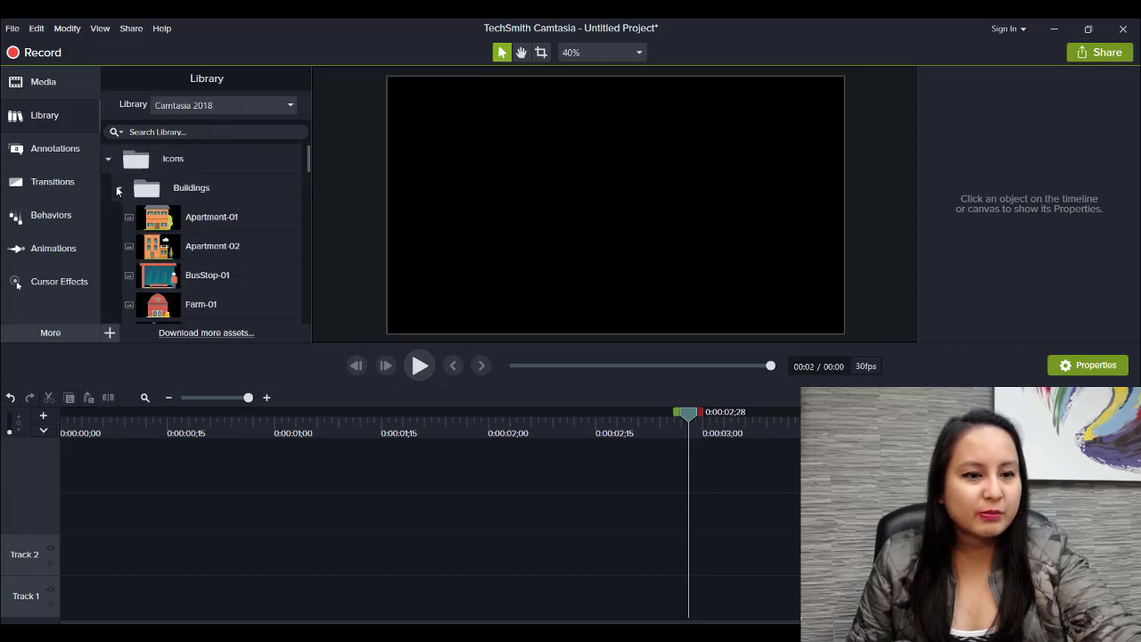
left_click(118, 189)
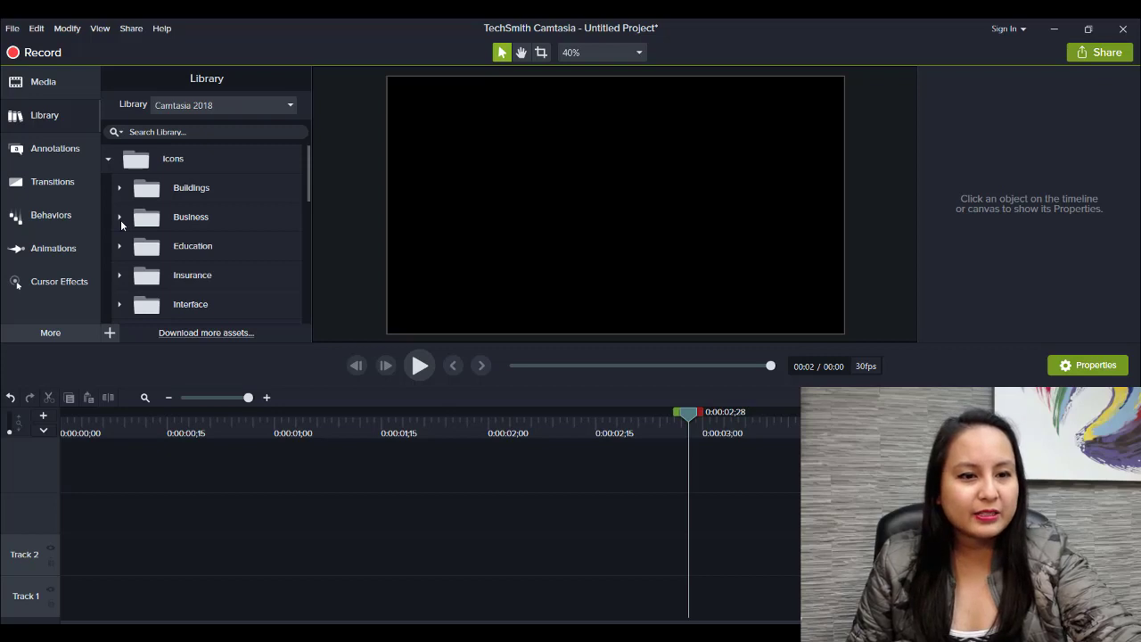
Browse the Insurance folder's assets, then collapse it
left_click(120, 279)
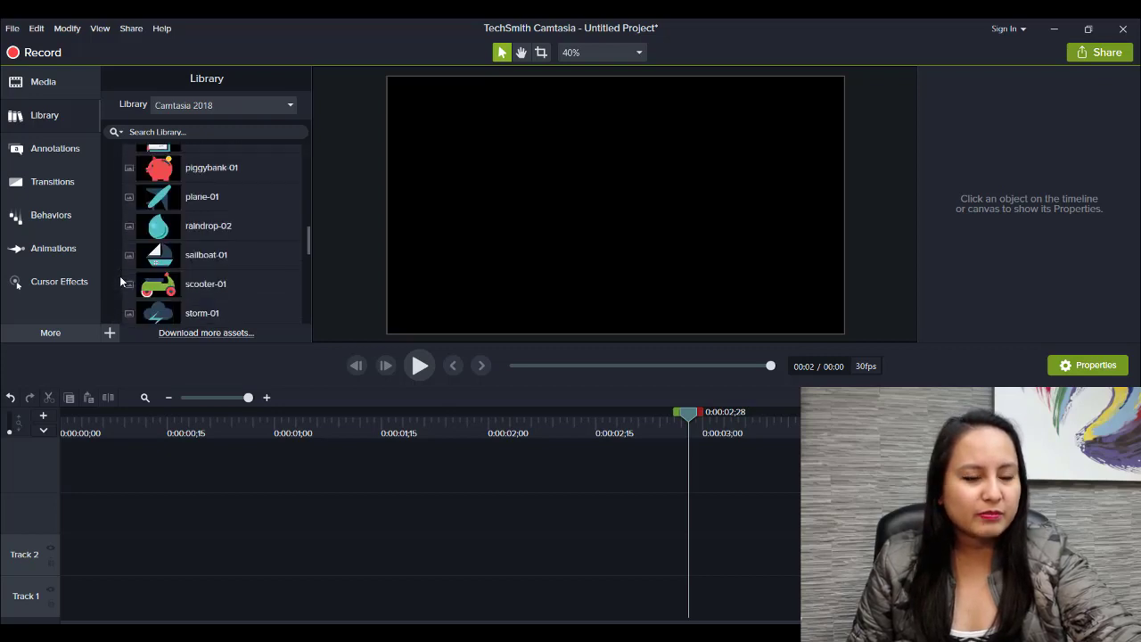
scroll(121, 281, "up", 5)
scroll(119, 276, "up", 4)
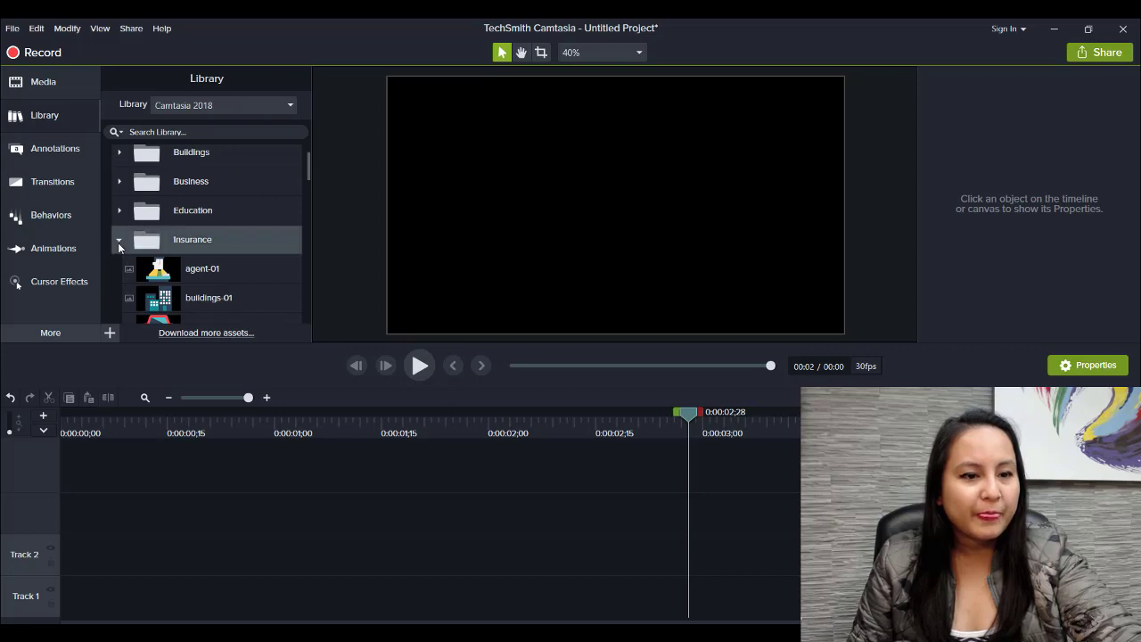
left_click(119, 241)
Browse the Media folder's assets, then collapse it
scroll(126, 254, "down", 1)
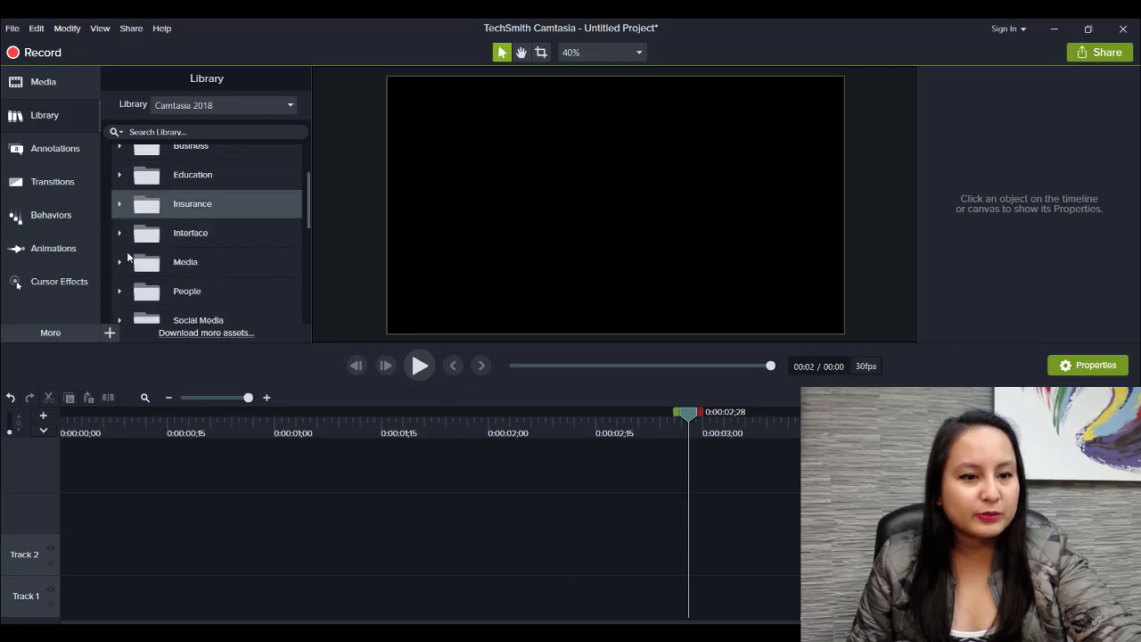
left_click(121, 261)
scroll(123, 262, "down", 4)
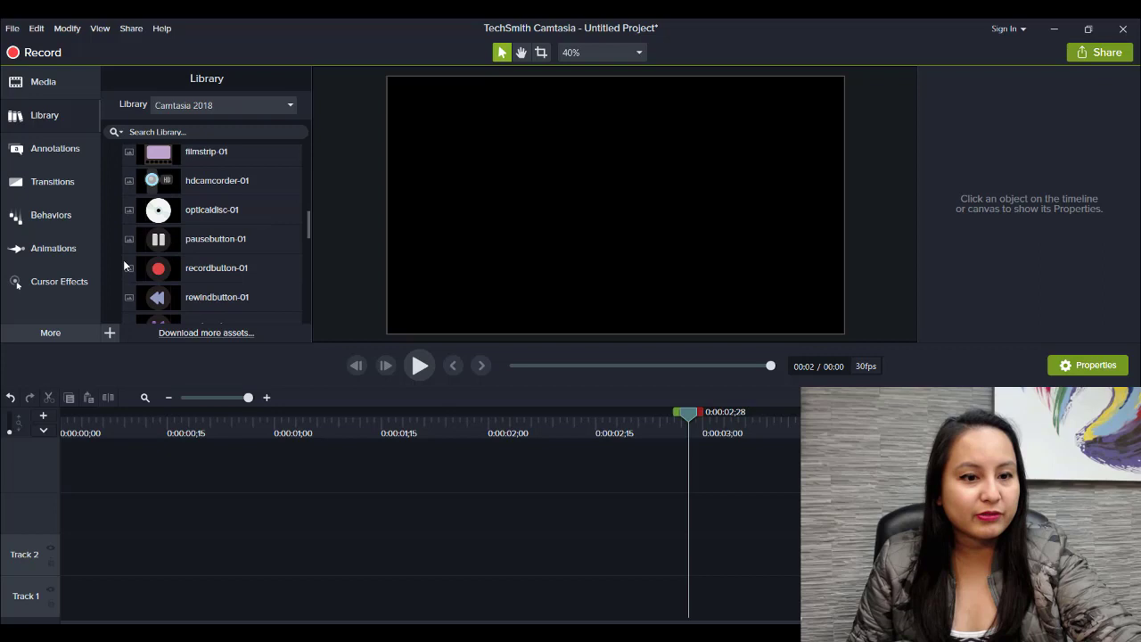
scroll(124, 264, "down", 8)
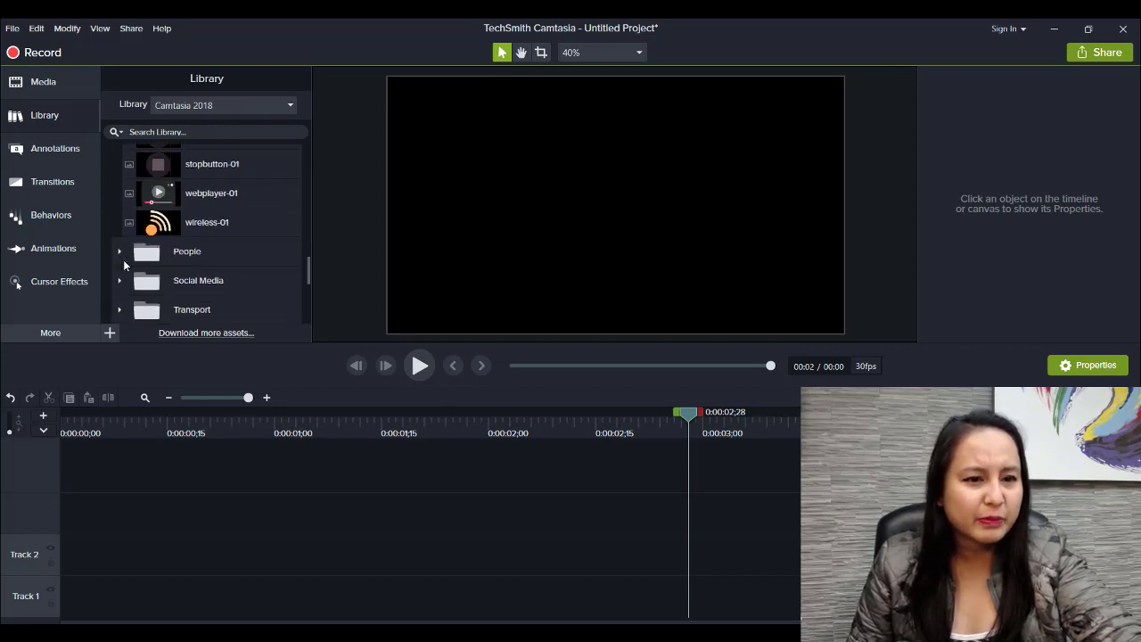
scroll(123, 264, "up", 12)
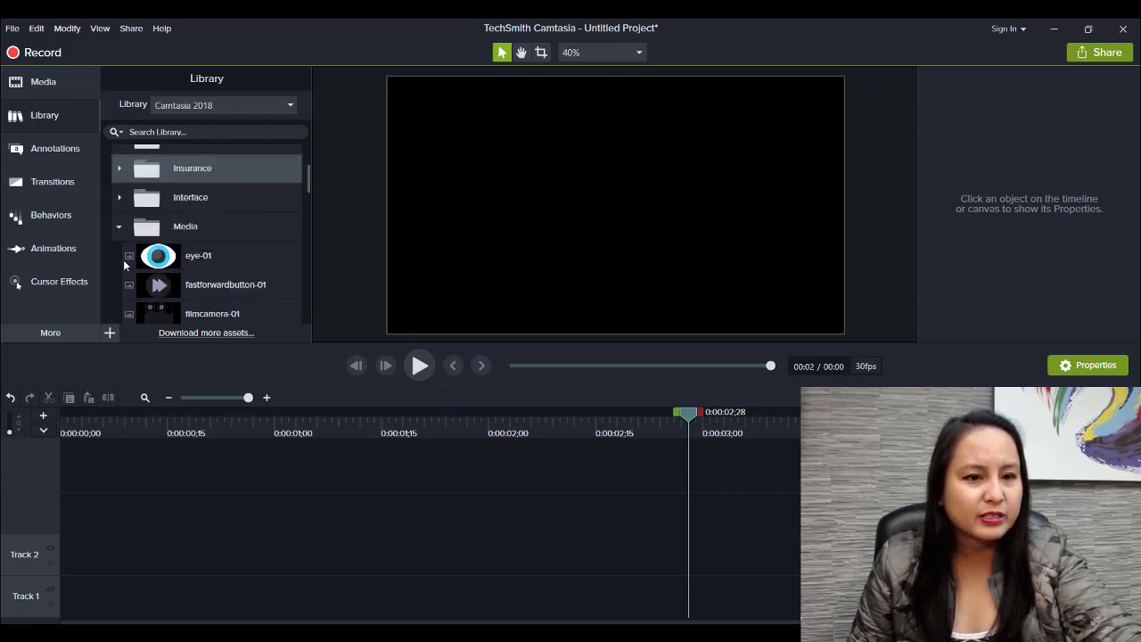
scroll(120, 177, "up", 2)
scroll(111, 196, "down", 2)
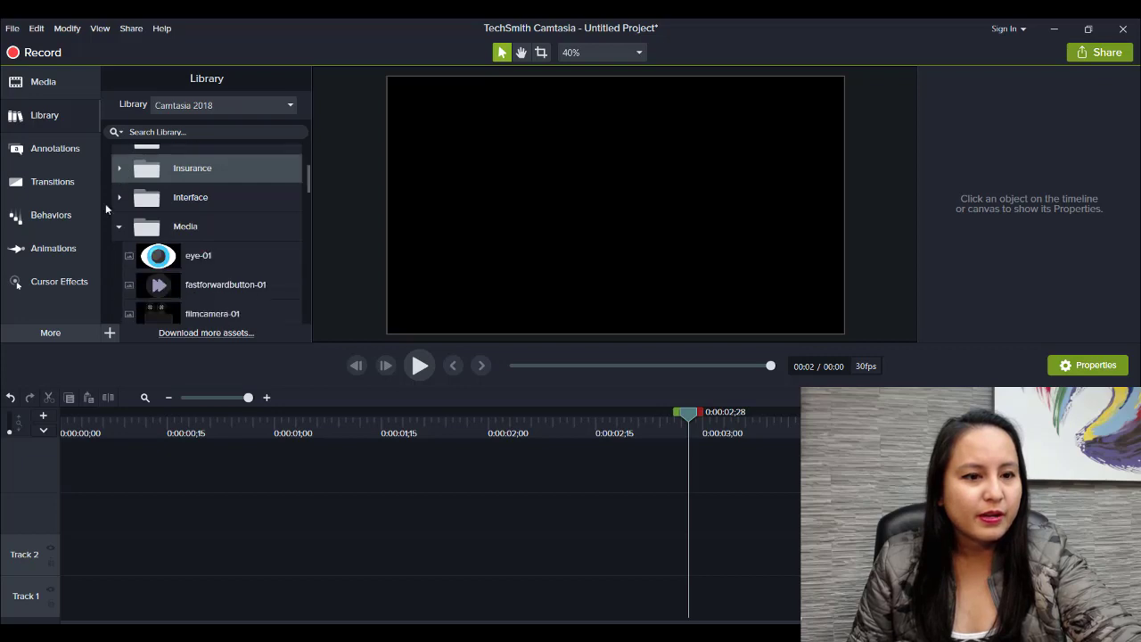
left_click(120, 227)
Browse the Social Media icons and collapse the Icons folder
scroll(120, 224, "down", 1)
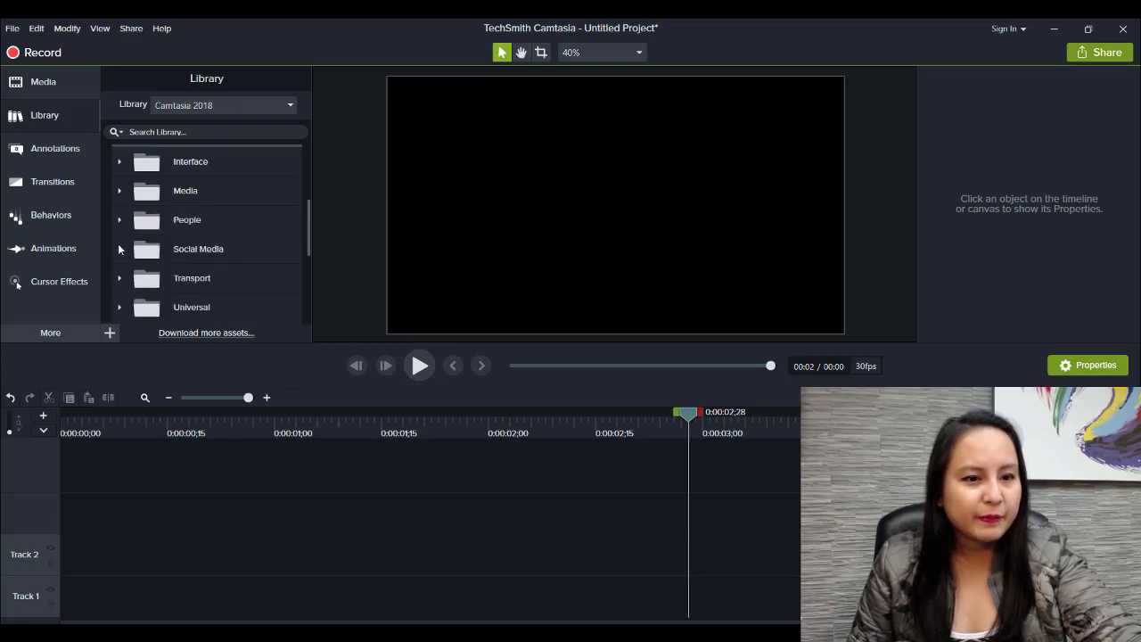
left_click(119, 250)
scroll(118, 251, "down", 6)
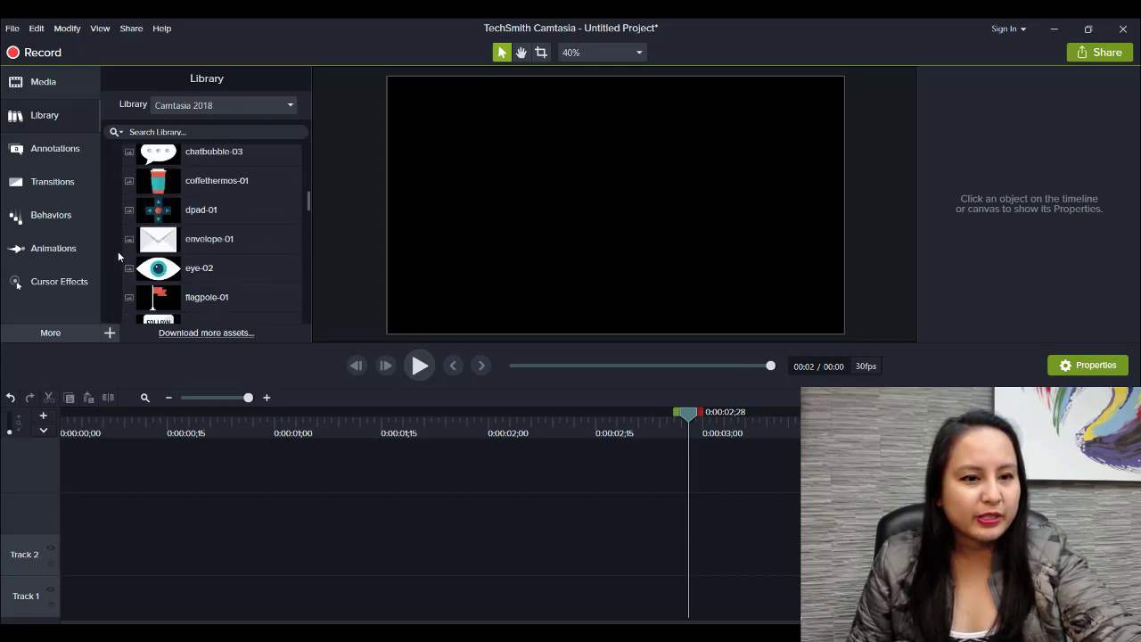
scroll(117, 255, "down", 10)
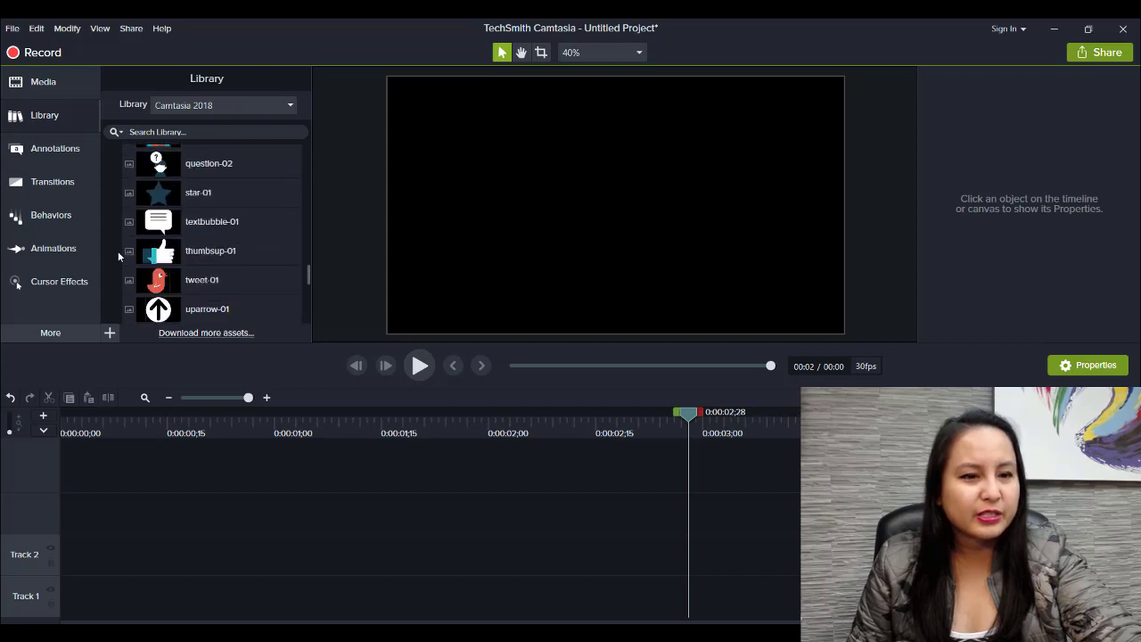
scroll(117, 251, "up", 6)
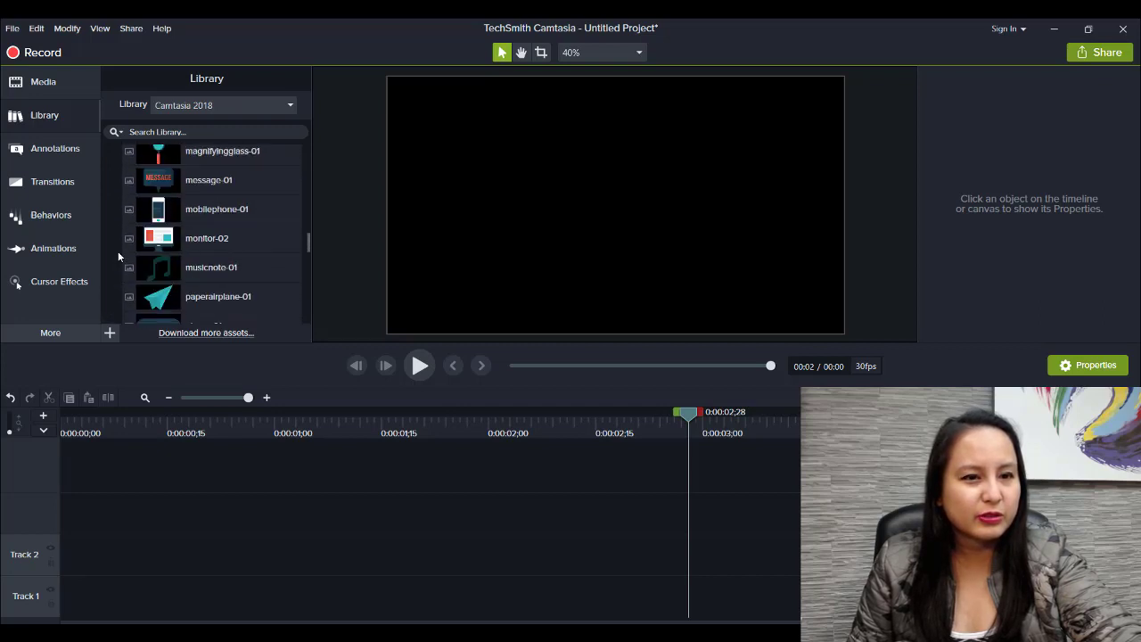
left_click(108, 157)
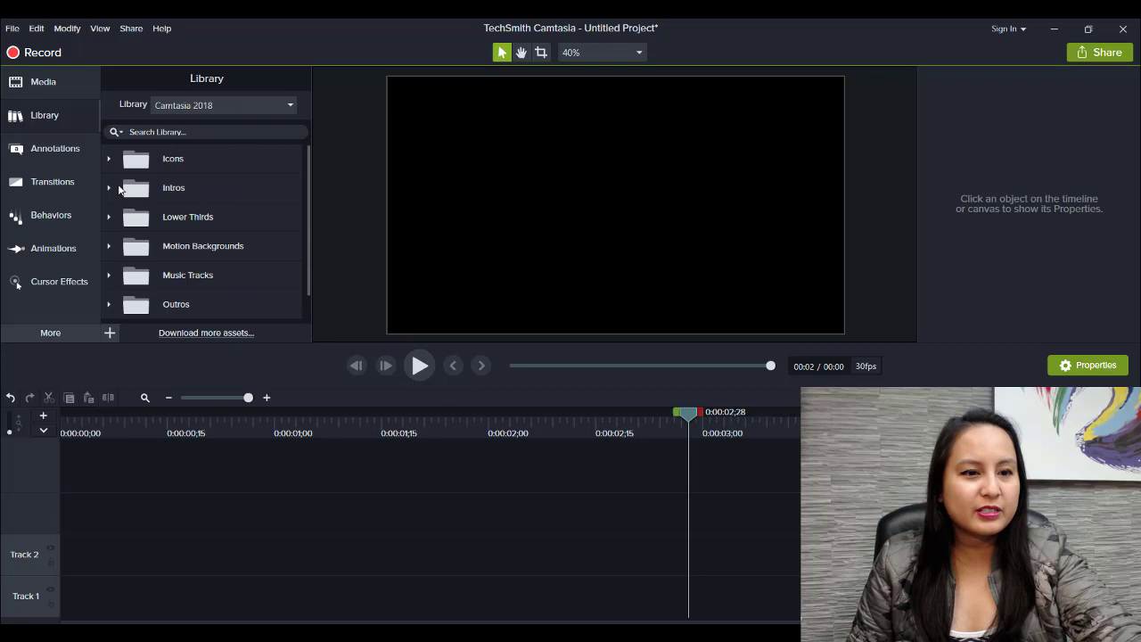
Expand the Intros folder and scroll through its intro templates
left_click(109, 189)
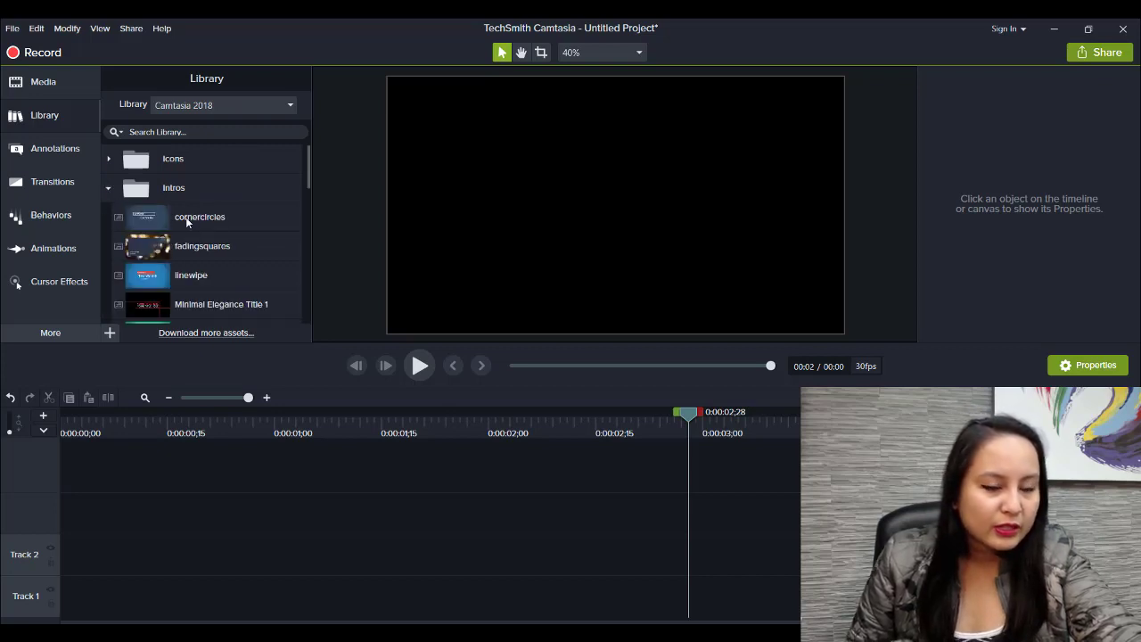
scroll(137, 224, "down", 3)
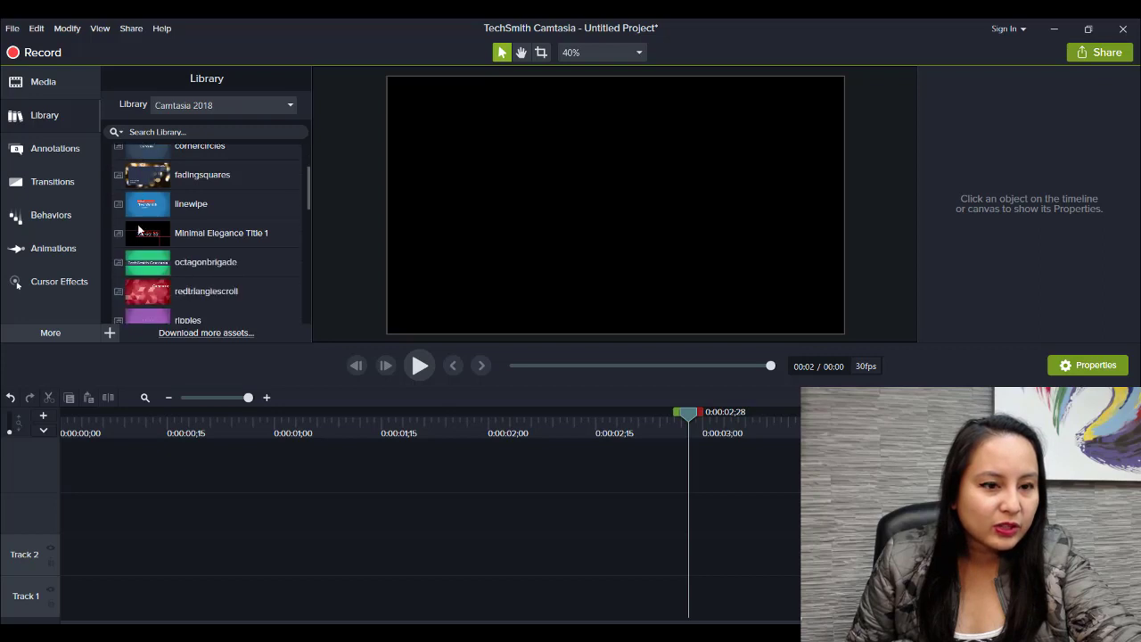
scroll(136, 258, "down", 2)
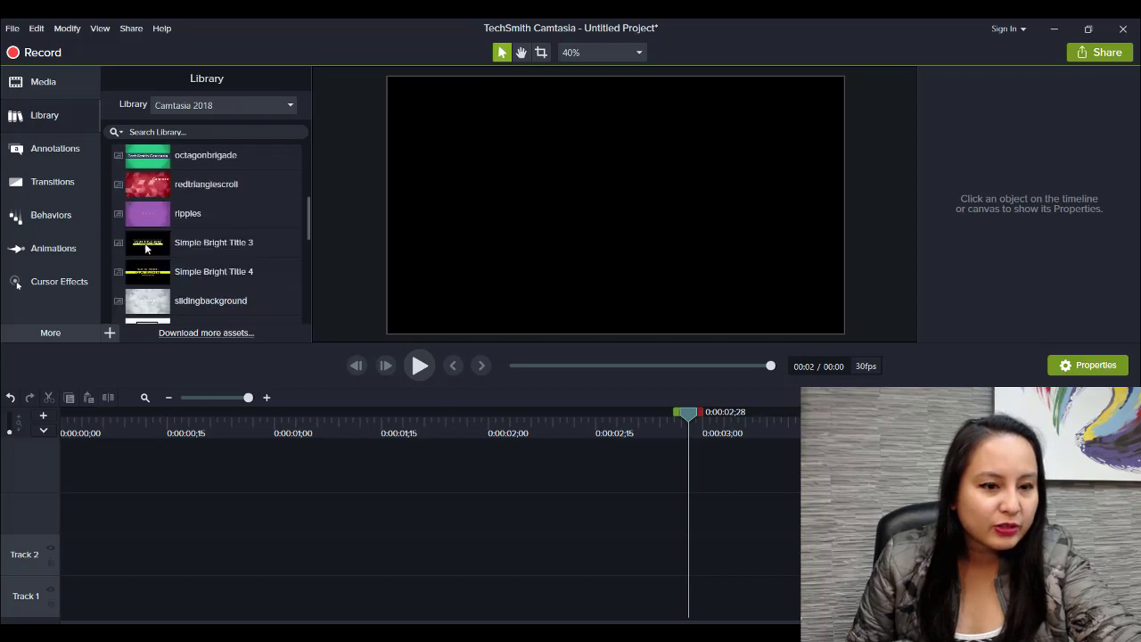
scroll(144, 259, "down", 5)
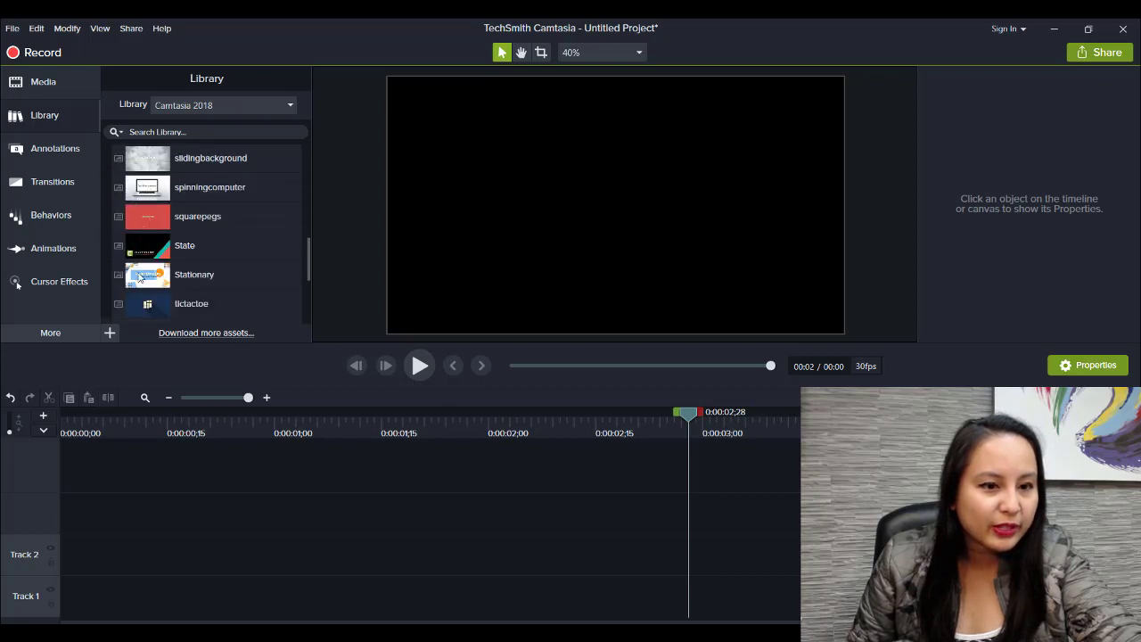
scroll(139, 277, "down", 3)
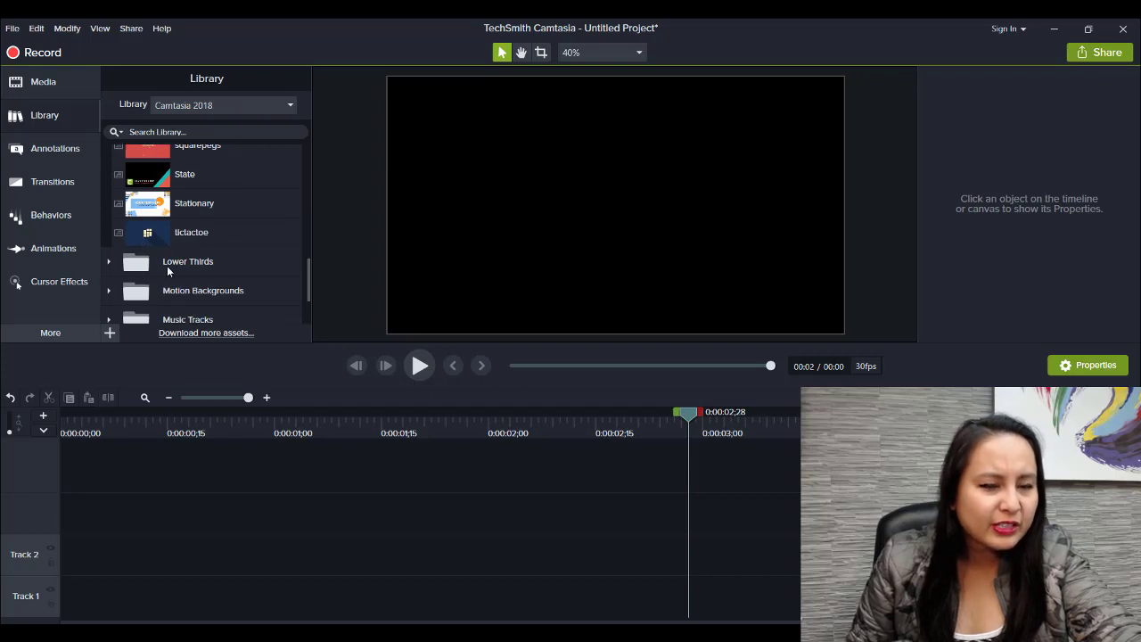
scroll(168, 249, "up", 10)
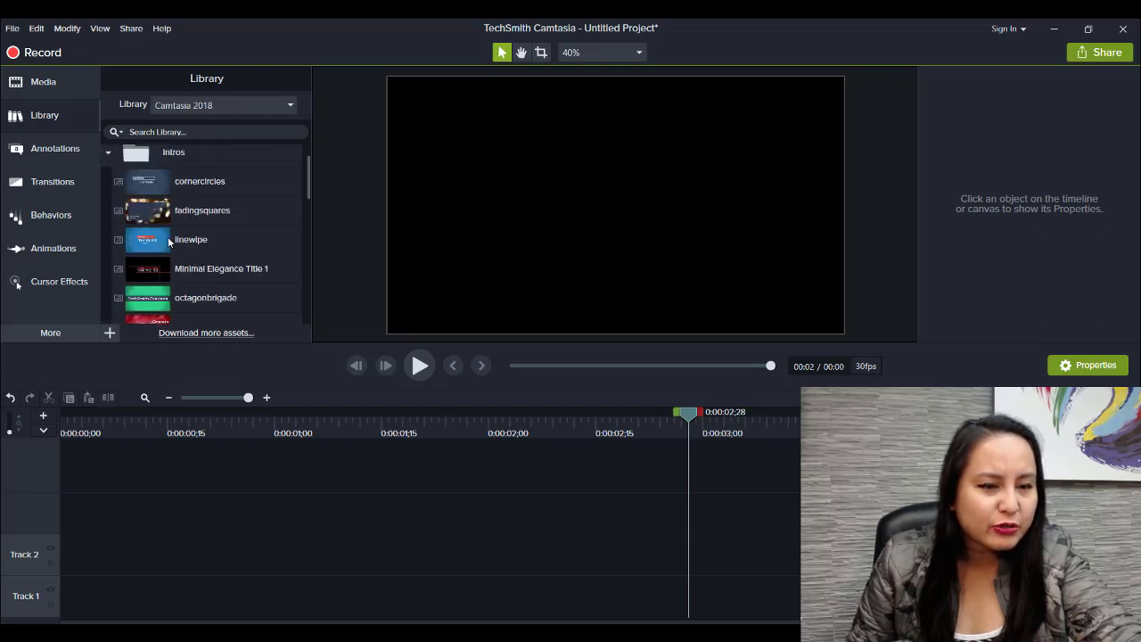
scroll(168, 242, "up", 1)
Preview the Simple Bright Title 3 intro, then close the preview
scroll(168, 242, "down", 2)
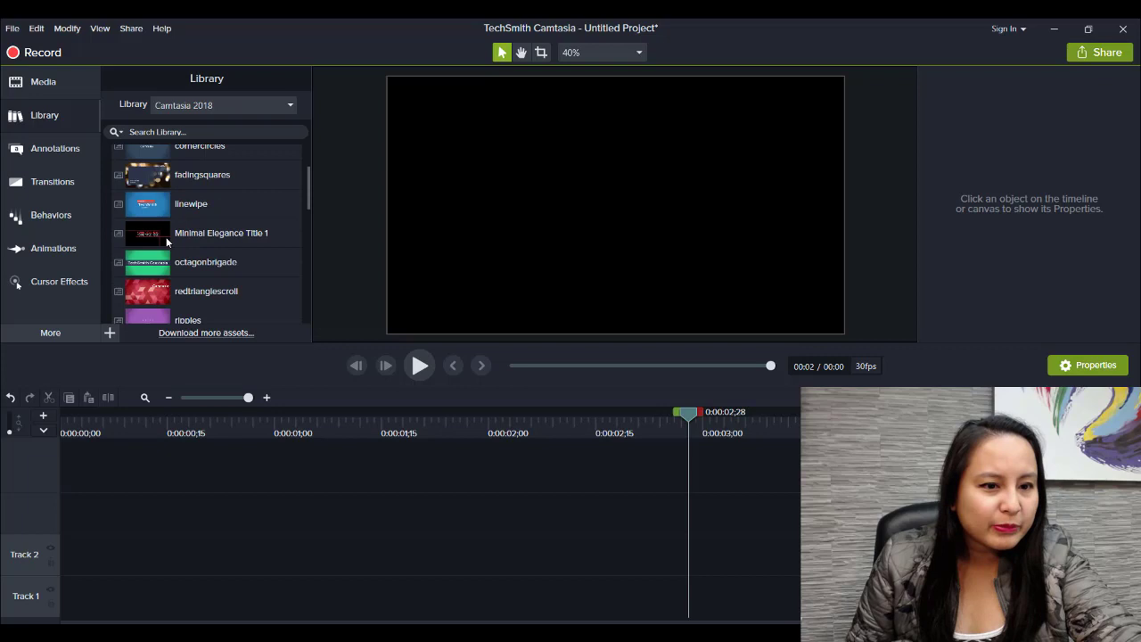
scroll(167, 242, "down", 3)
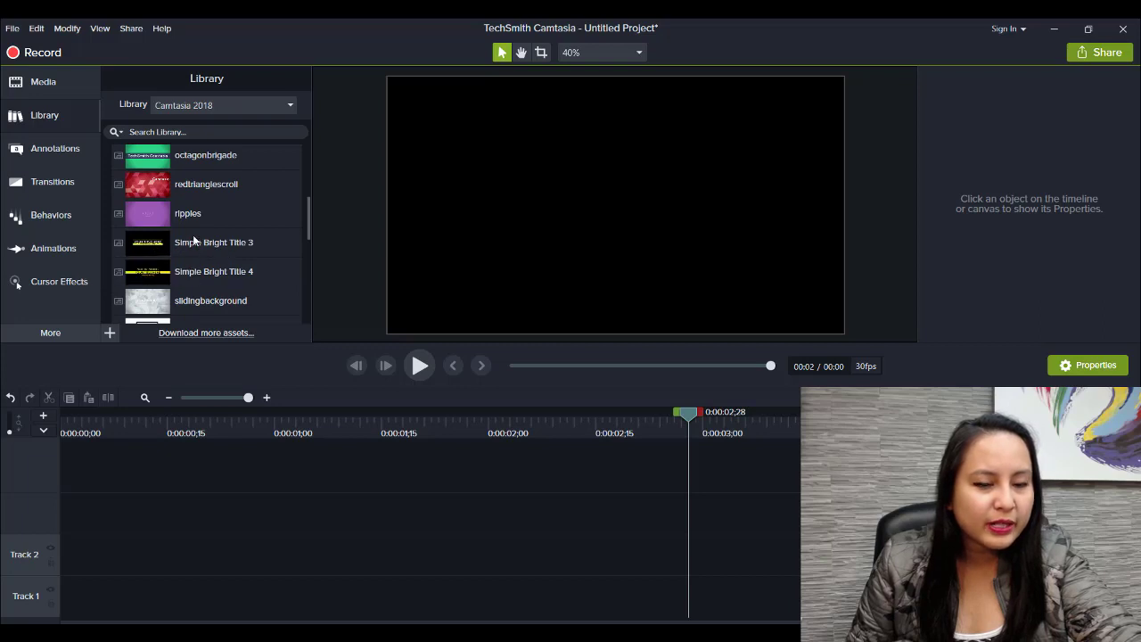
double_click(210, 253)
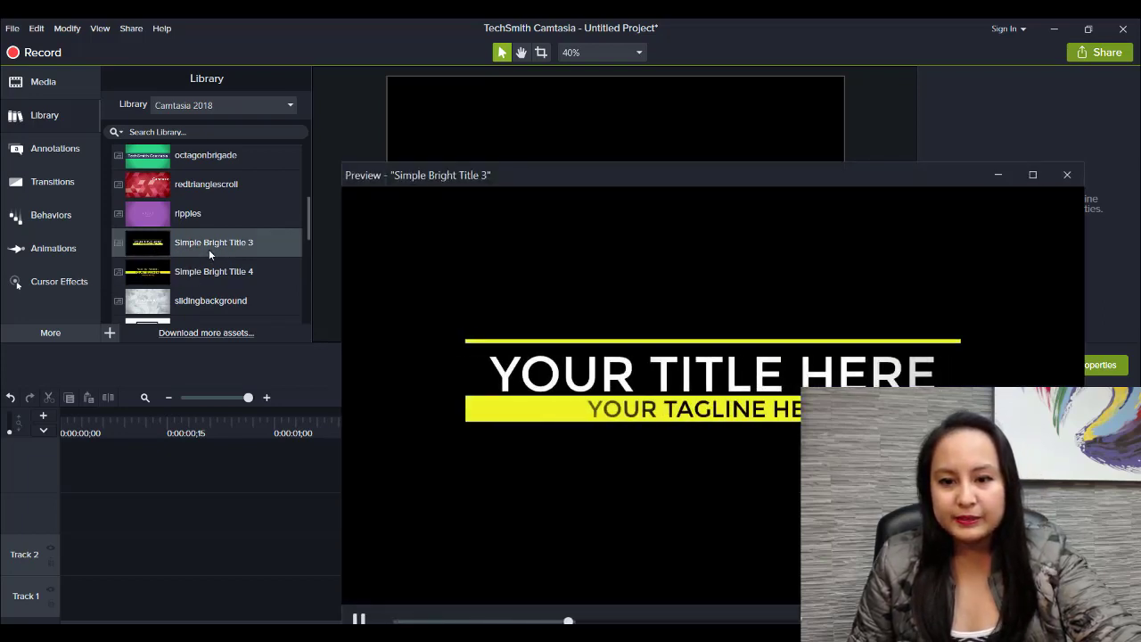
left_click(1068, 175)
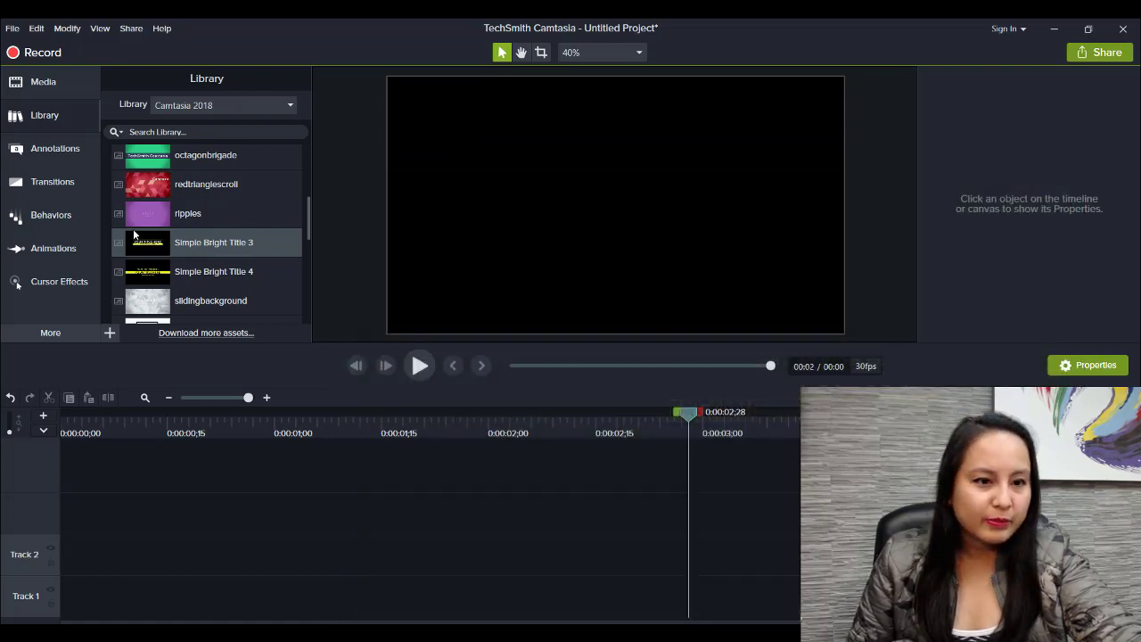
Place Simple Bright Title 3 on Track 2 and check its Color 1 shape options
left_click_drag(197, 252, 51, 555)
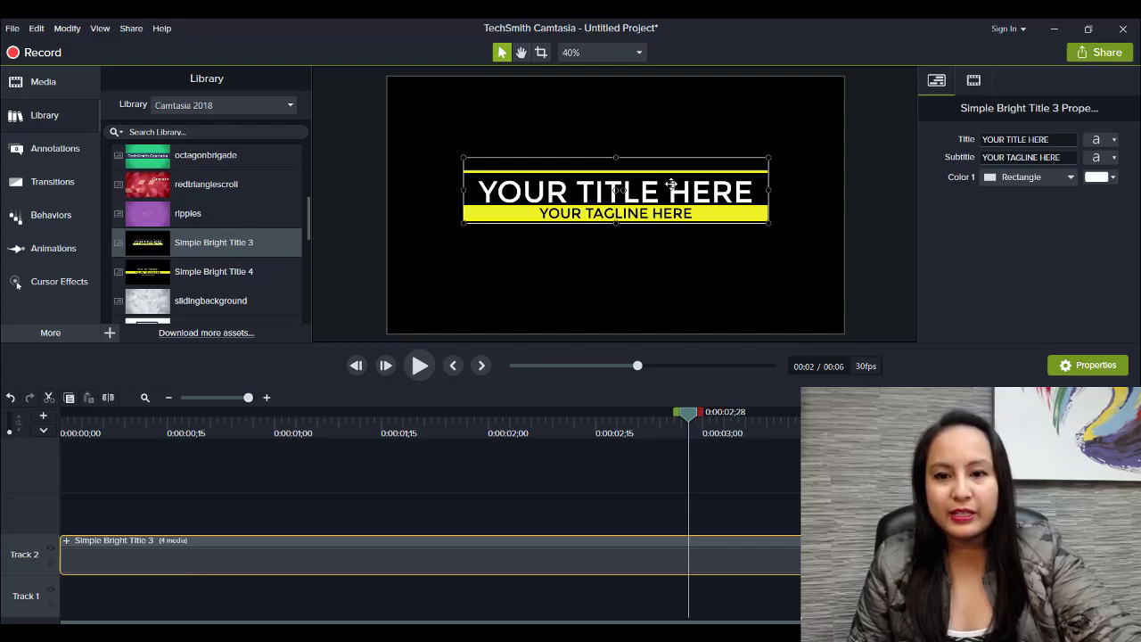
left_click(1074, 178)
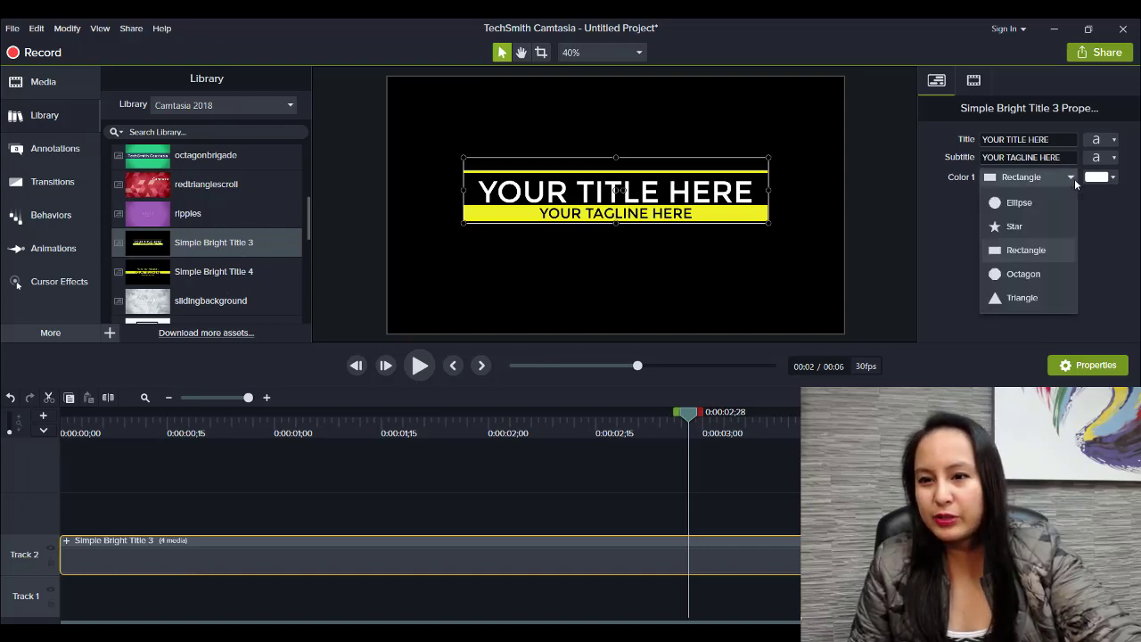
left_click(1074, 178)
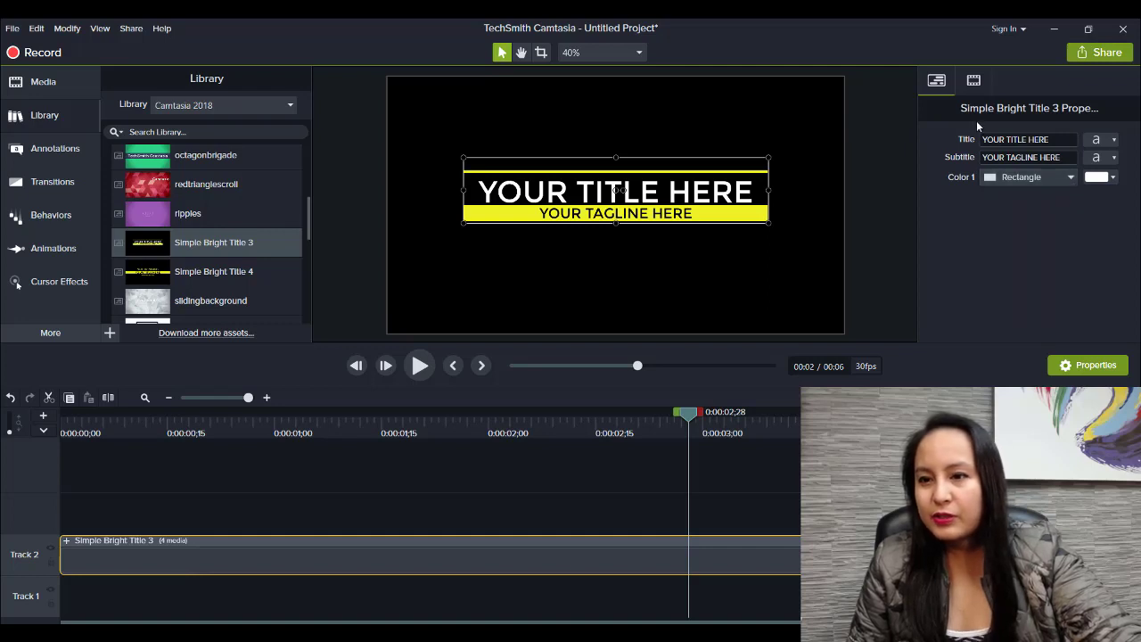
left_click(999, 140)
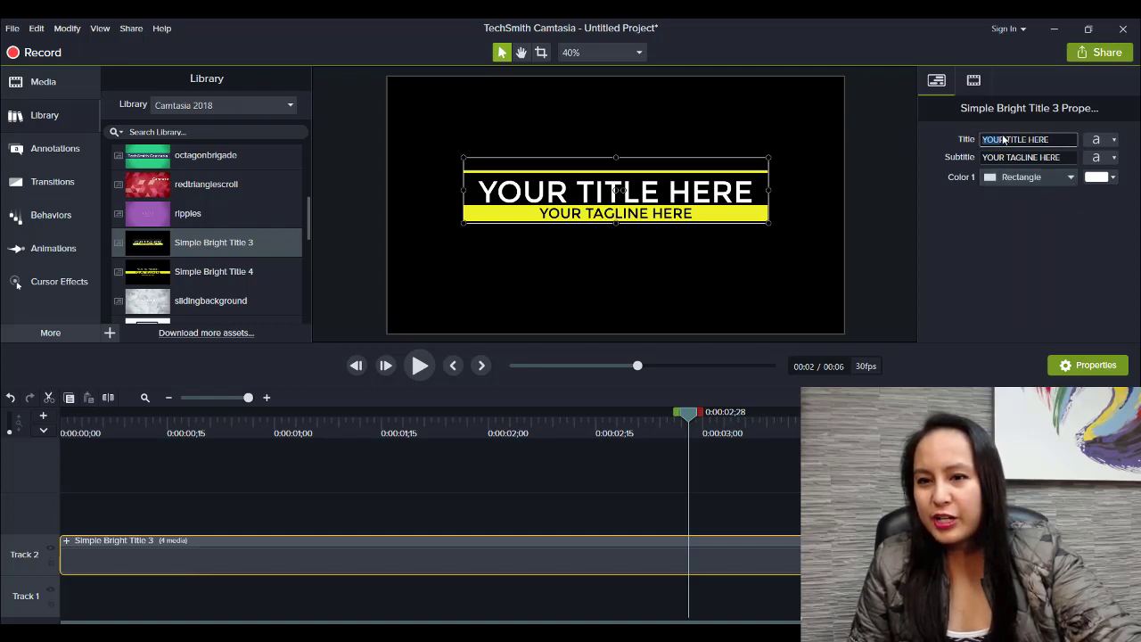
left_click_drag(982, 140, 1057, 152)
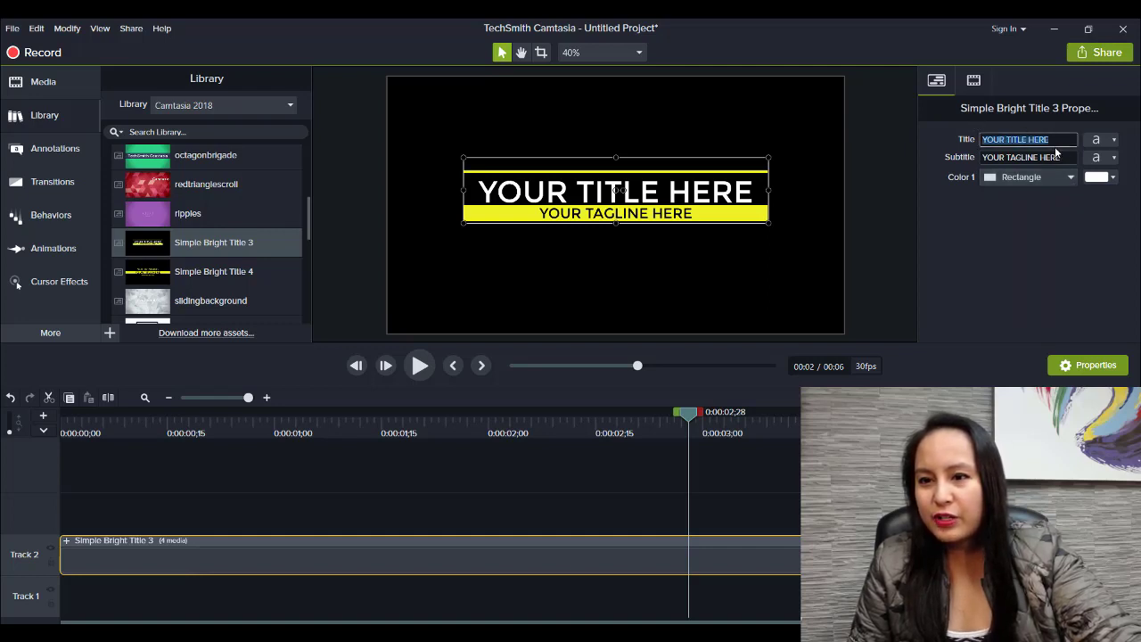
left_click(1113, 141)
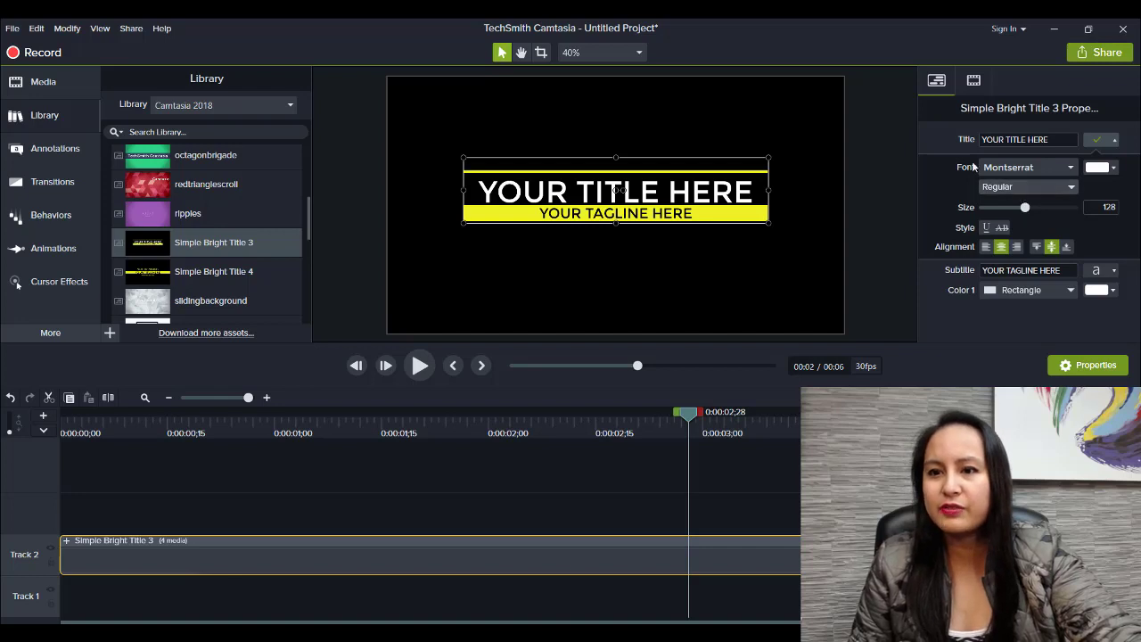
left_click(968, 85)
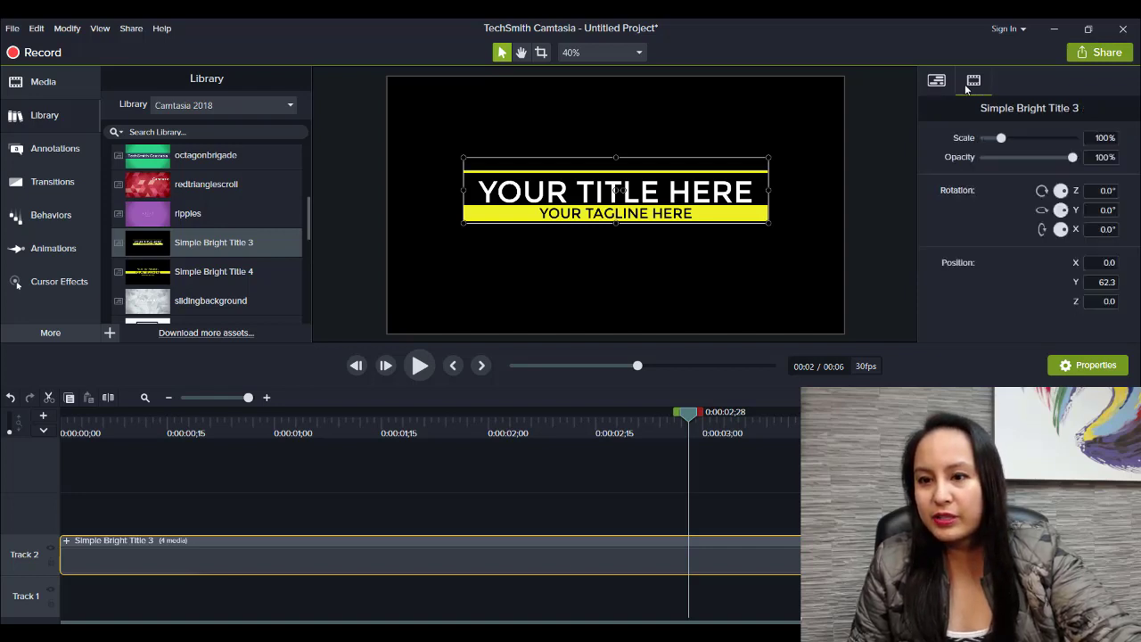
left_click(937, 80)
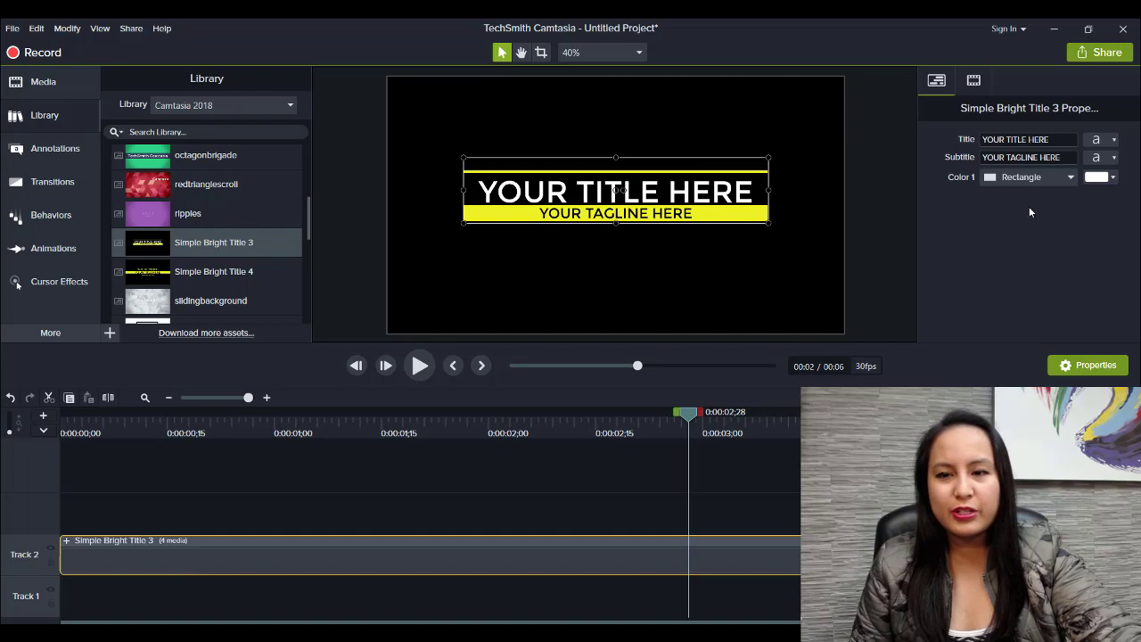
left_click(973, 82)
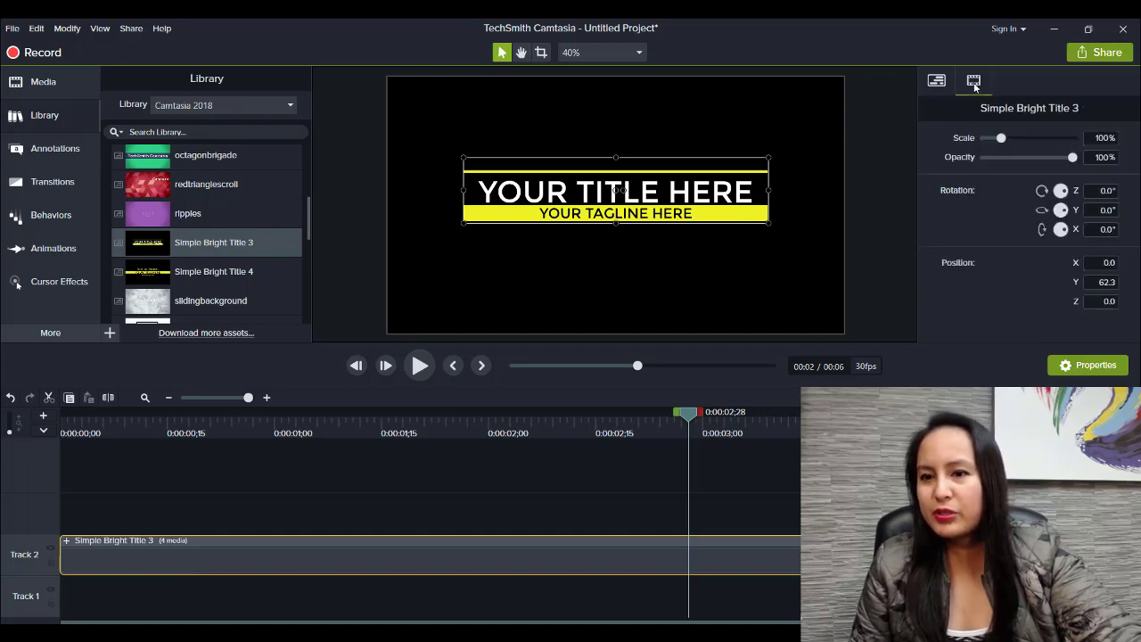
left_click(938, 80)
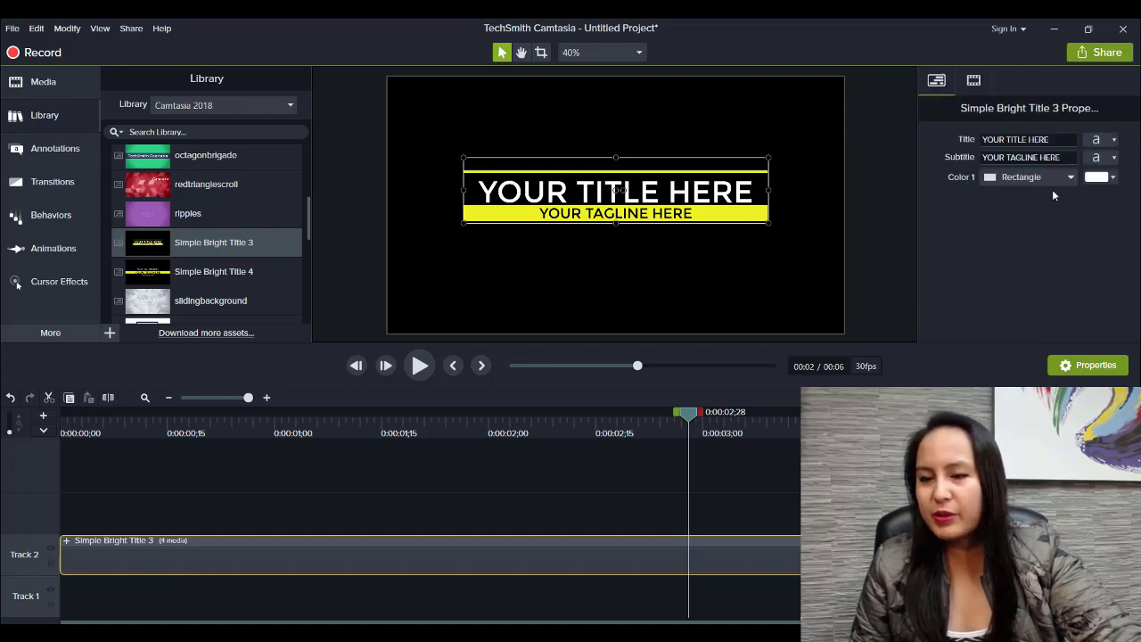
left_click(1114, 177)
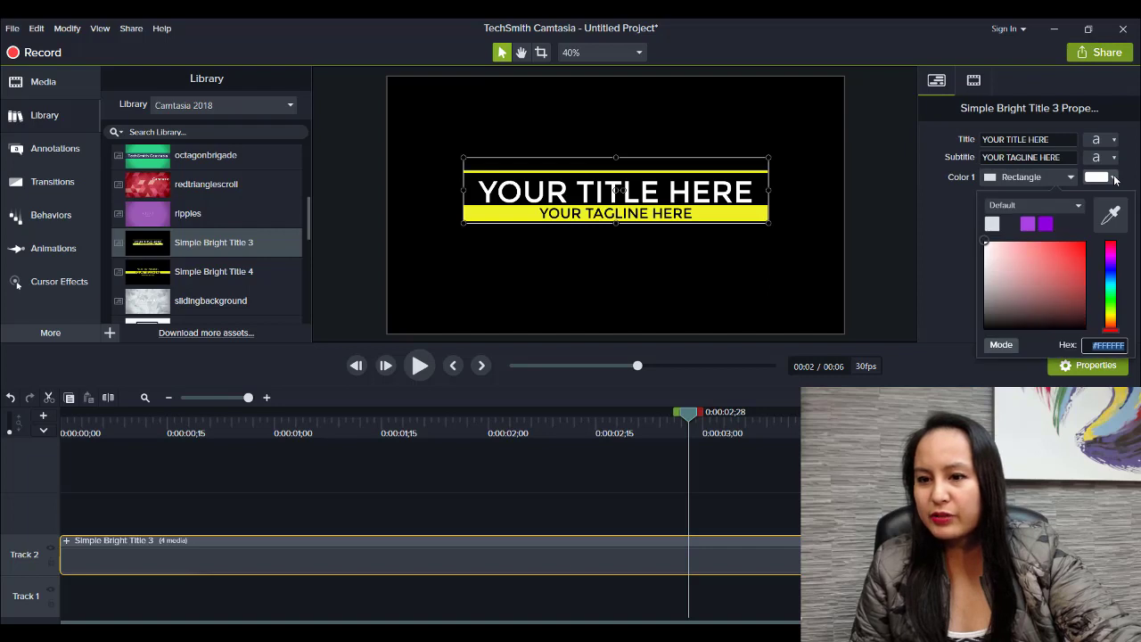
left_click(1028, 223)
left_click(1096, 177)
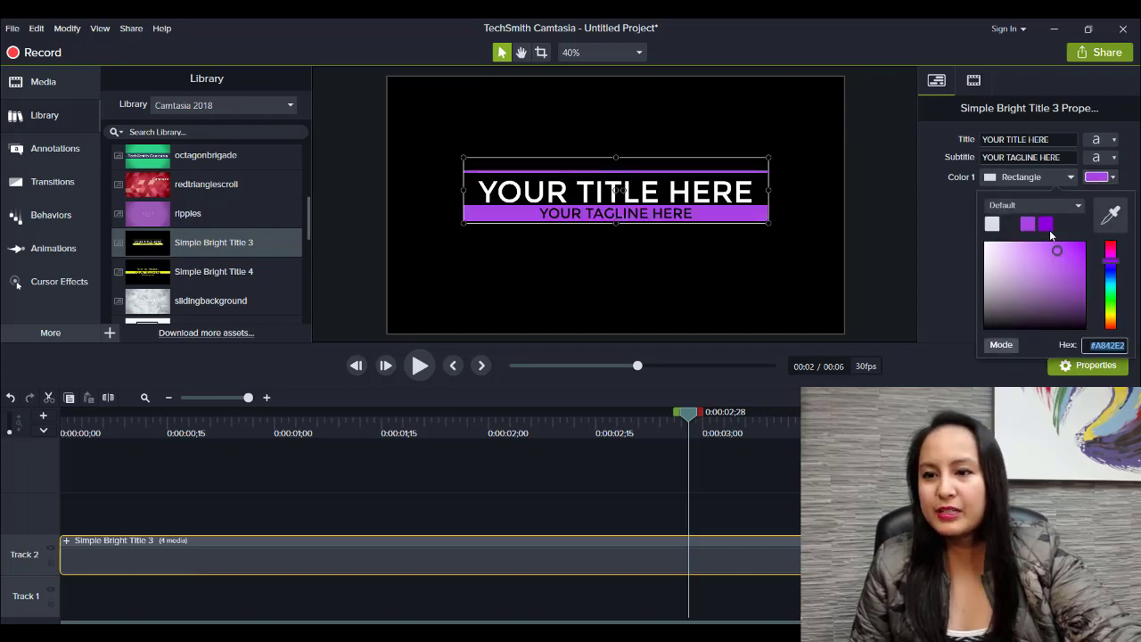
left_click(961, 252)
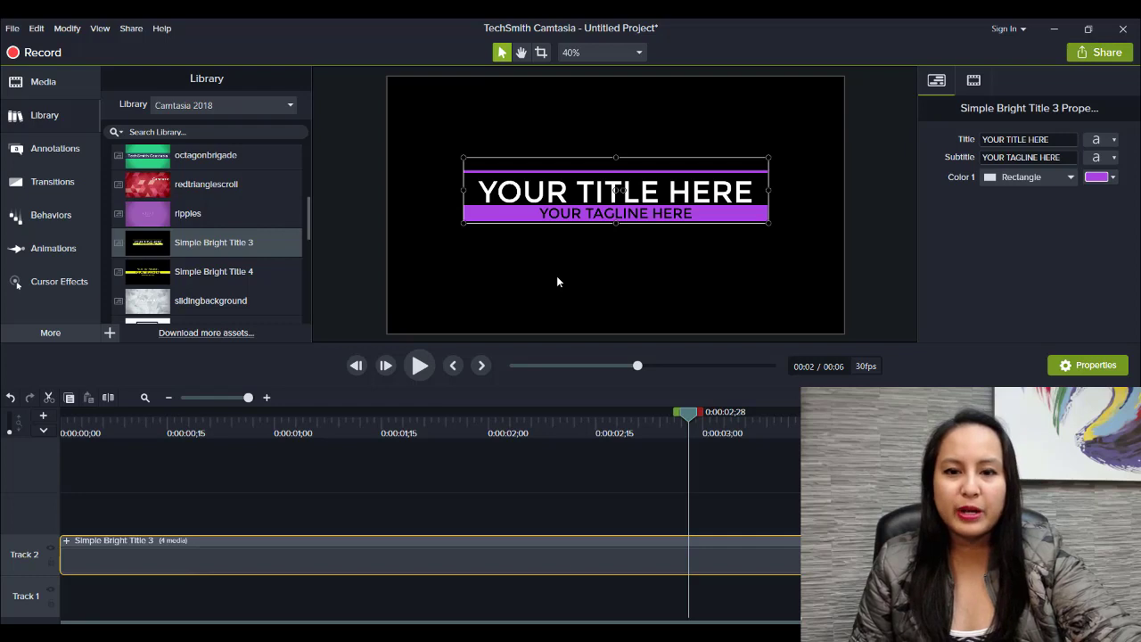
scroll(290, 225, "down", 3)
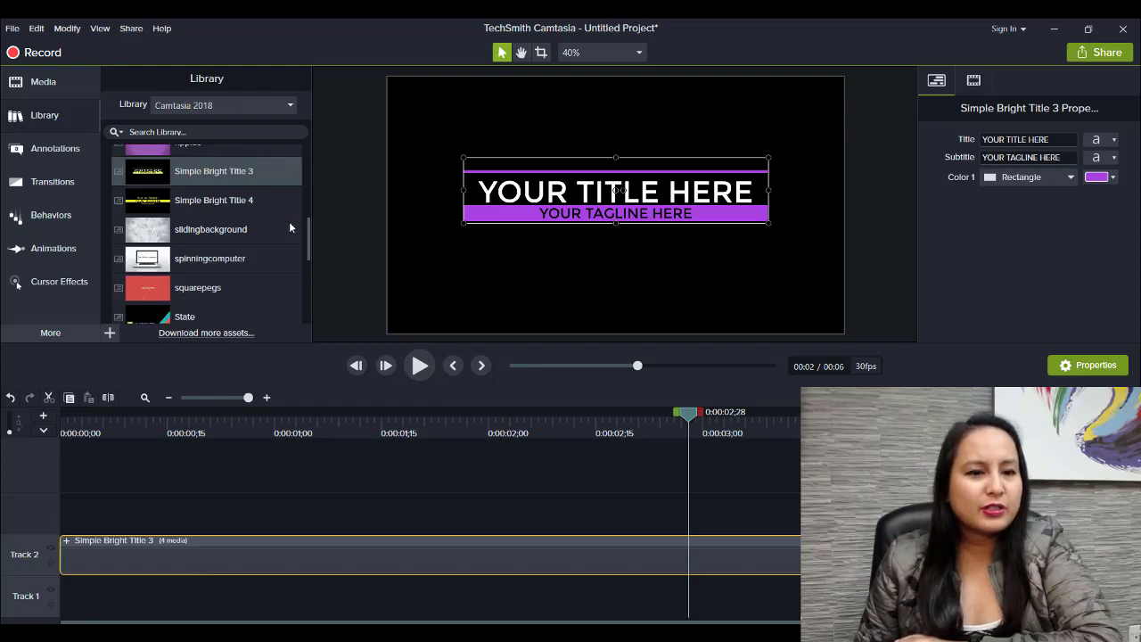
scroll(174, 272, "down", 1)
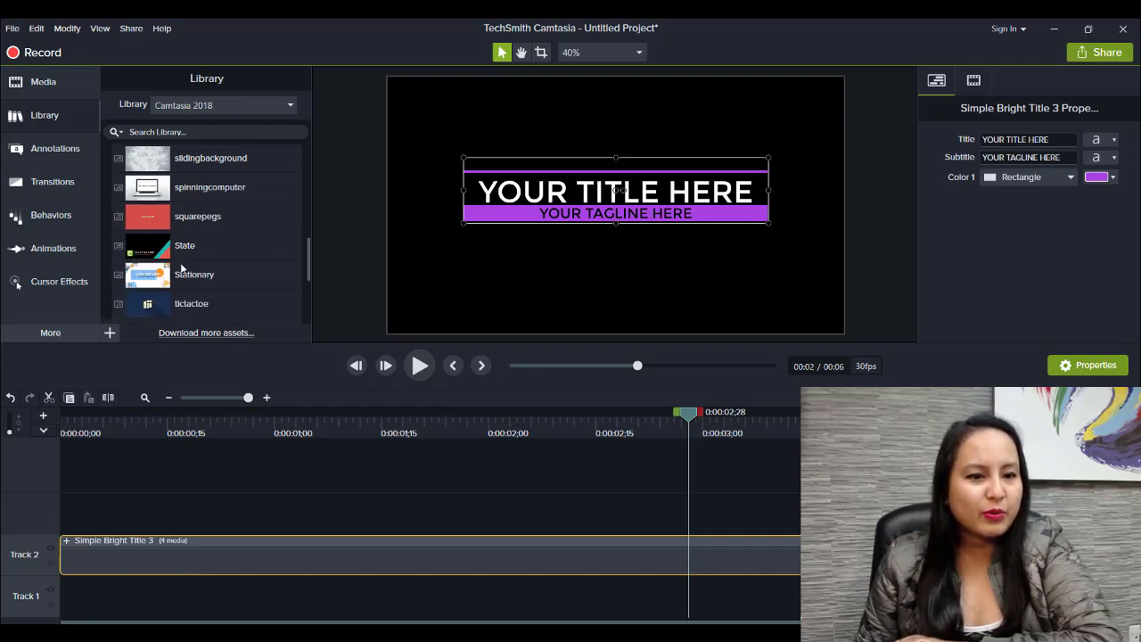
double_click(245, 279)
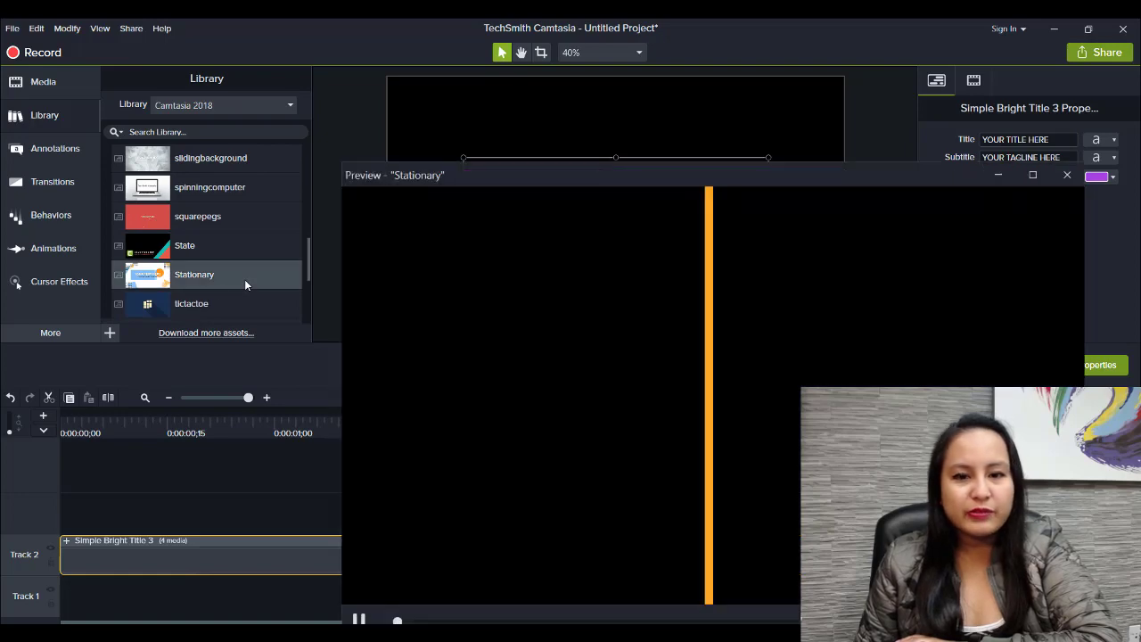
left_click(1067, 175)
scroll(201, 238, "down", 5)
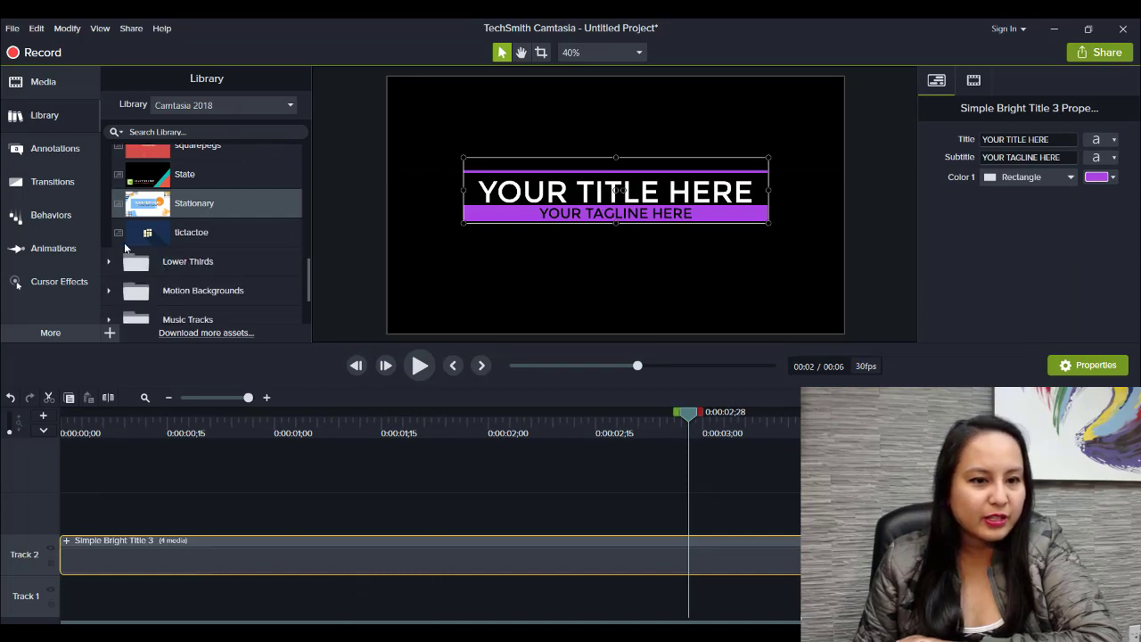
Expand Motion Backgrounds and preview the classroomzoom background
left_click(110, 279)
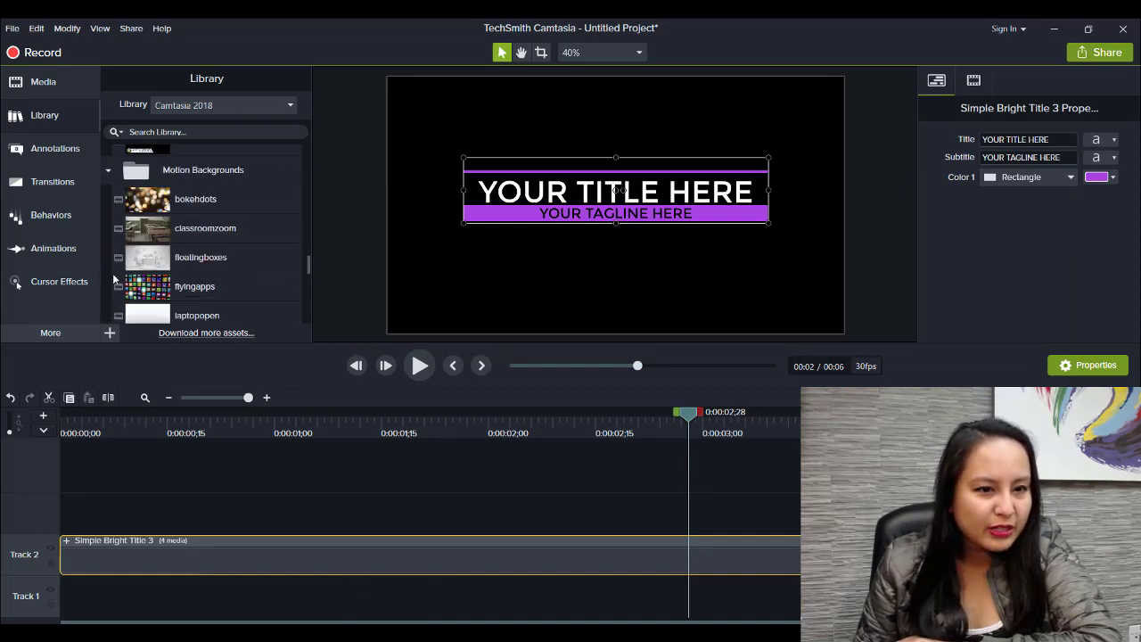
double_click(160, 240)
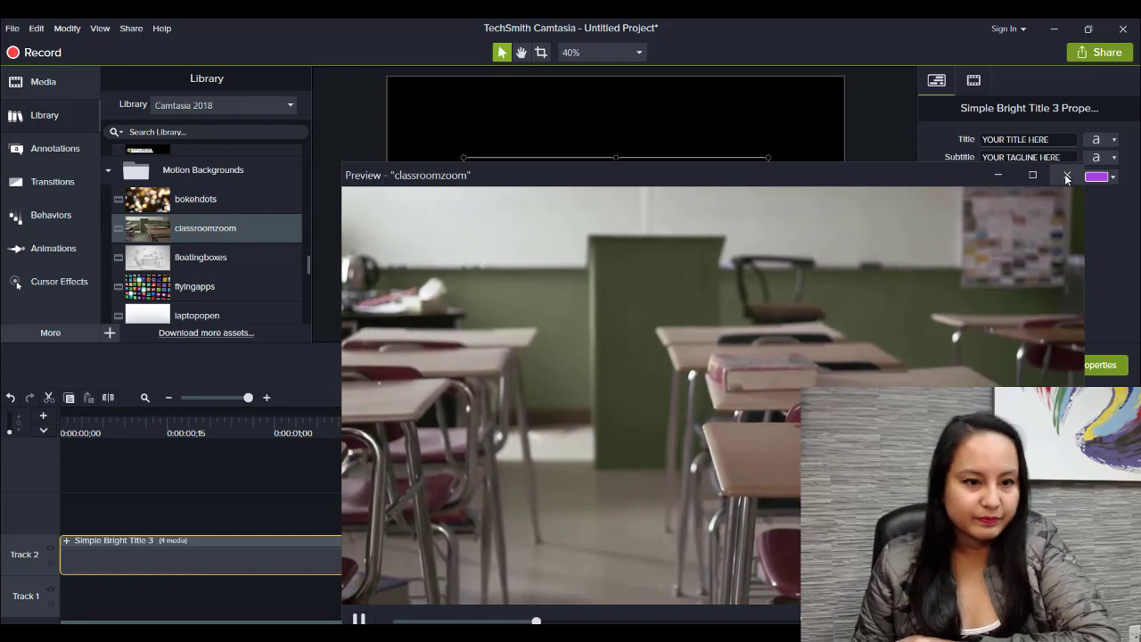
left_click(1067, 176)
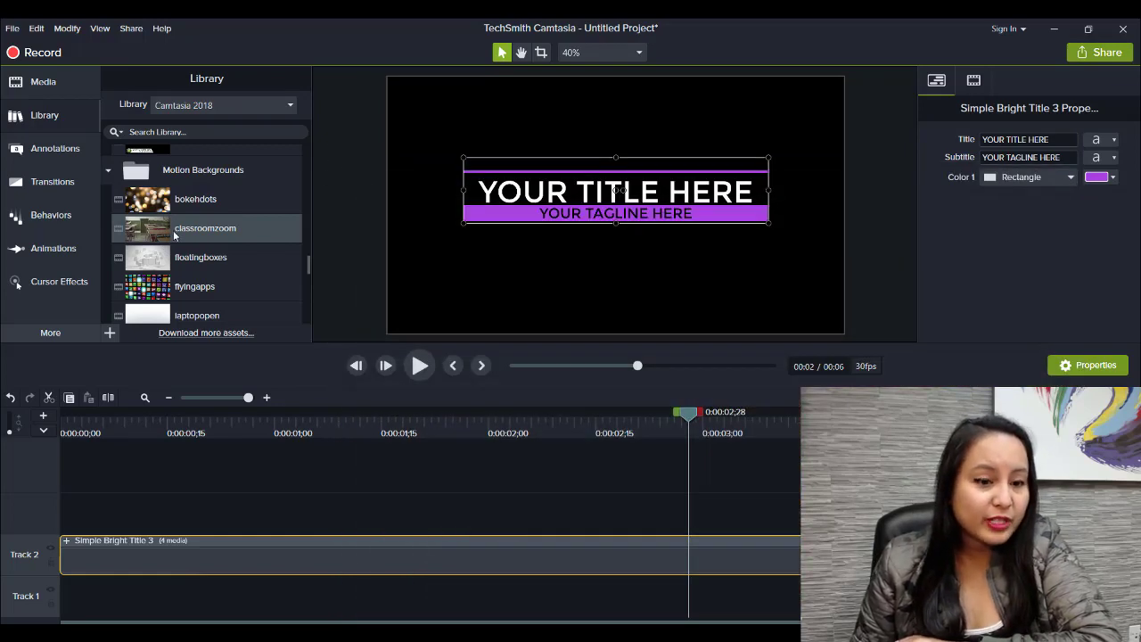
Preview the mountaindawn and rainbowbars backgrounds, then expand the Outros folder
scroll(171, 242, "down", 1)
scroll(170, 241, "down", 1)
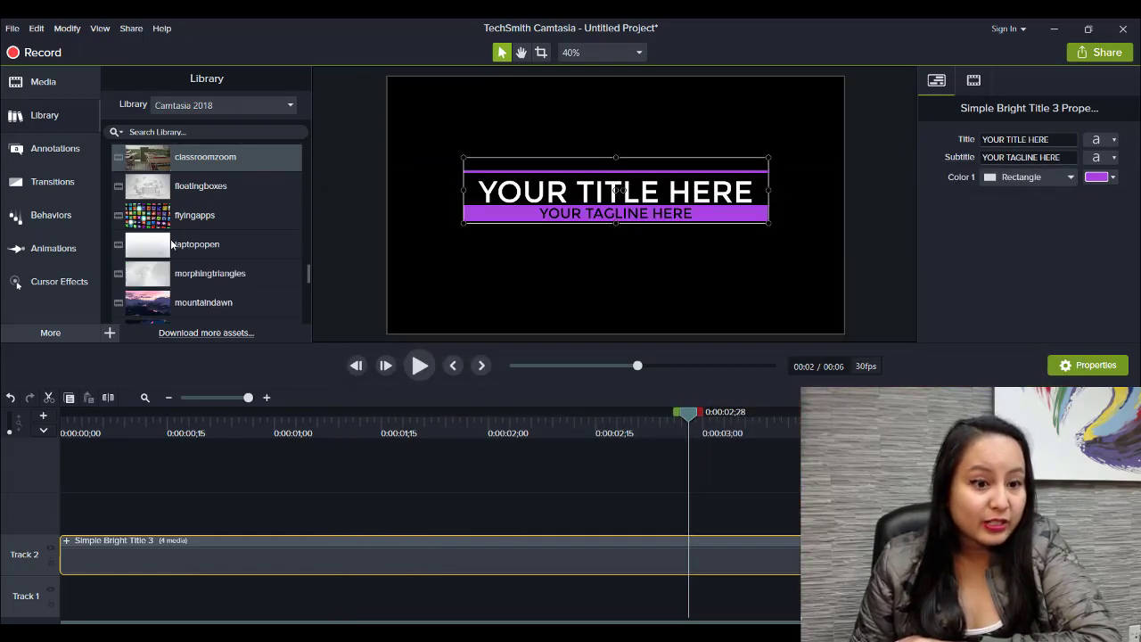
scroll(170, 241, "down", 1)
double_click(216, 270)
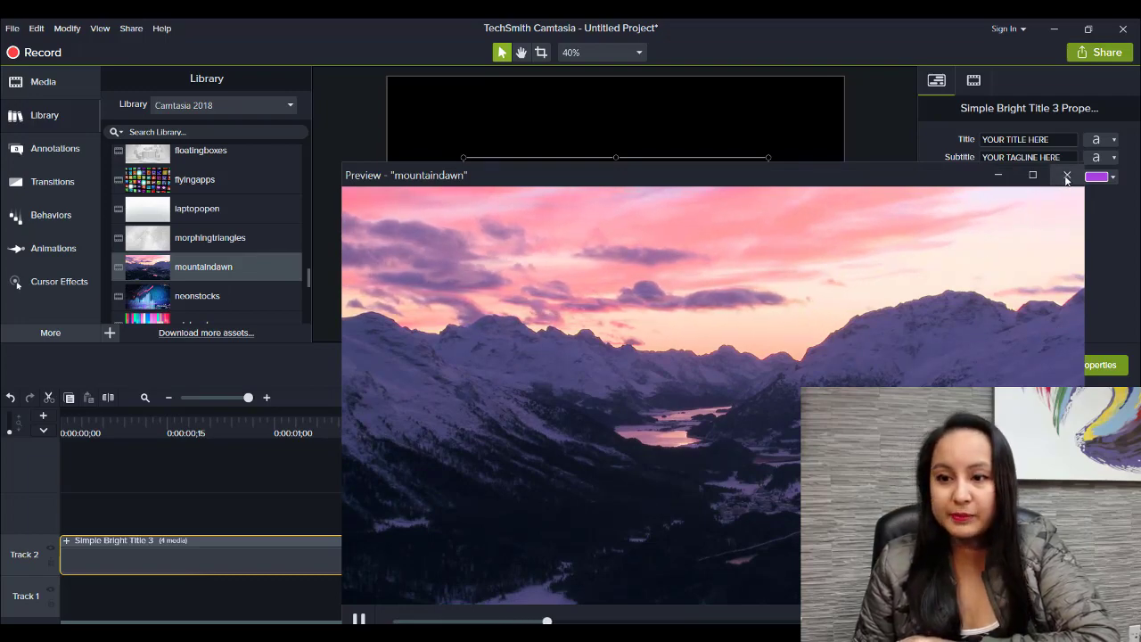
key("Down")
key("Down")
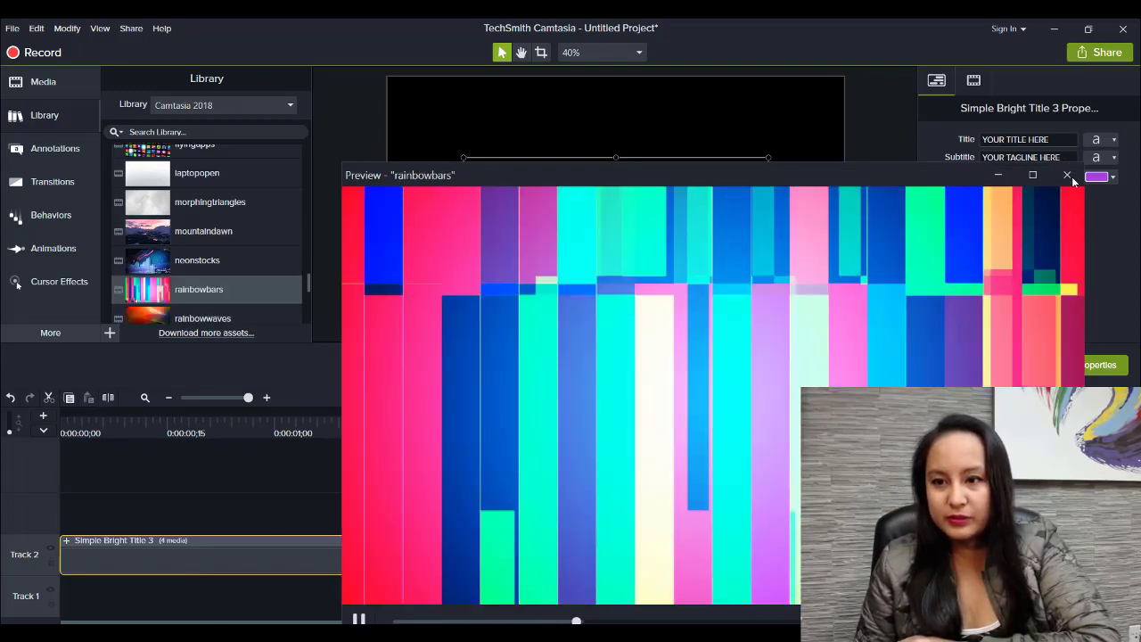
left_click(1067, 174)
scroll(180, 252, "down", 6)
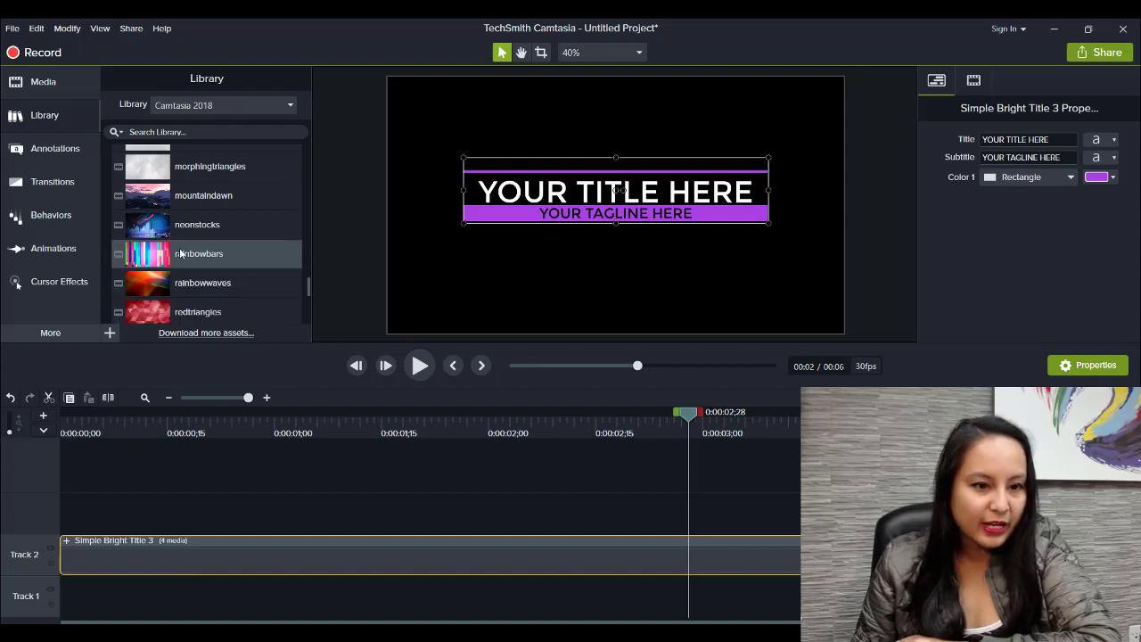
double_click(204, 272)
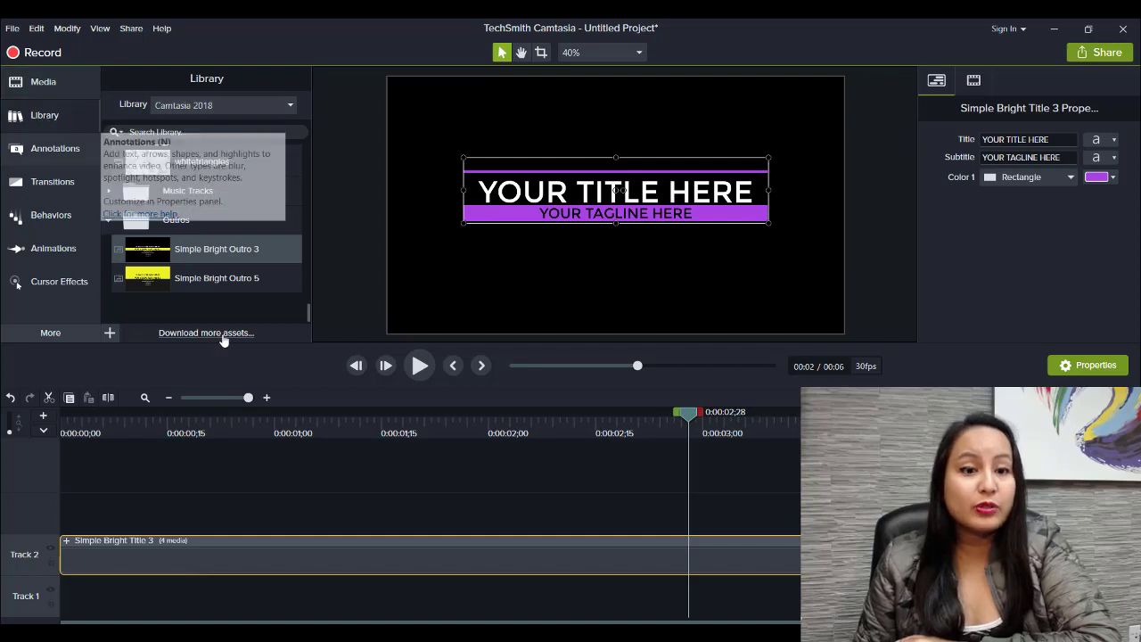
Scroll the Camtasia 2018 library list back to the top
scroll(213, 312, "up", 8)
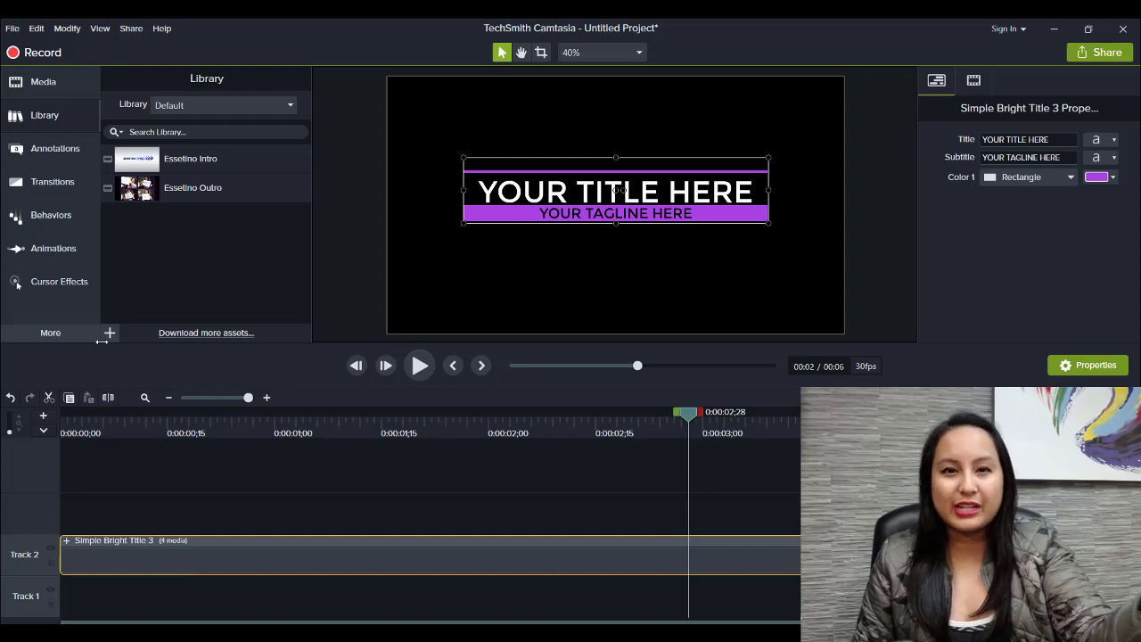
Apply the Explode behavior to the Simple Bright Title 3 clip on Track 2
left_click(50, 215)
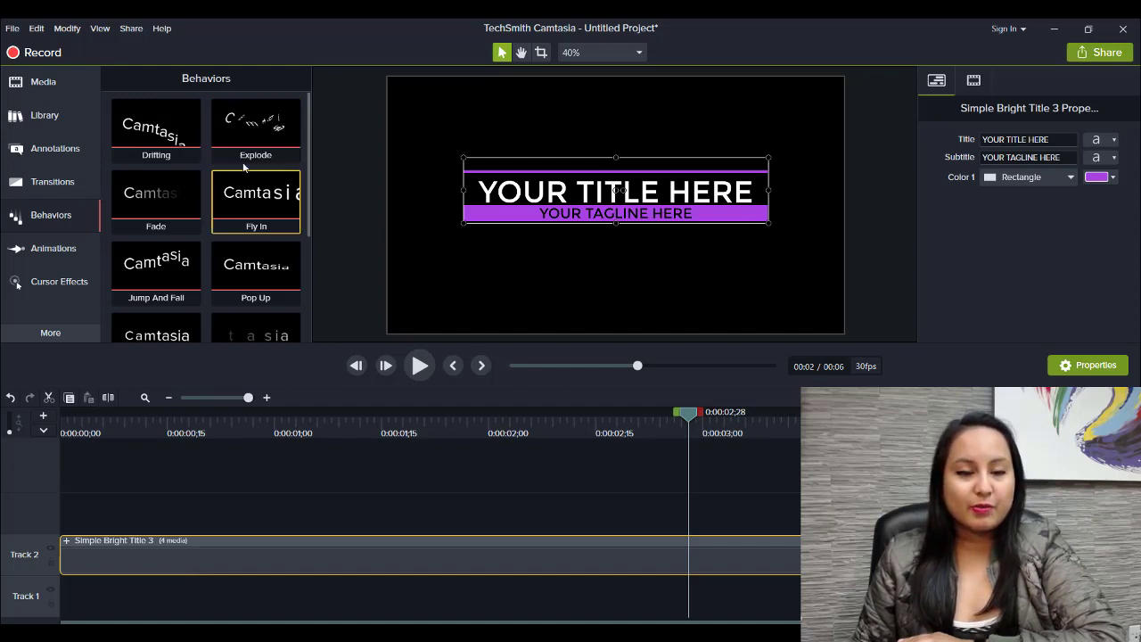
left_click_drag(253, 118, 189, 551)
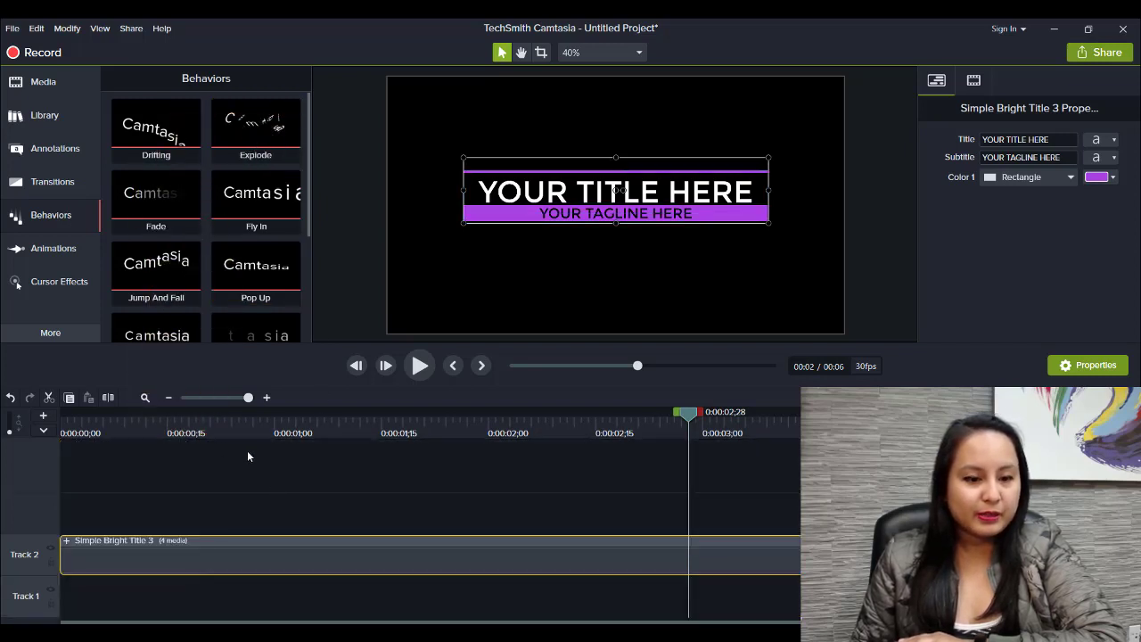
left_click_drag(254, 125, 299, 561)
Play the title intro from the timeline start to preview the Explode effect
key("ctrl+Home")
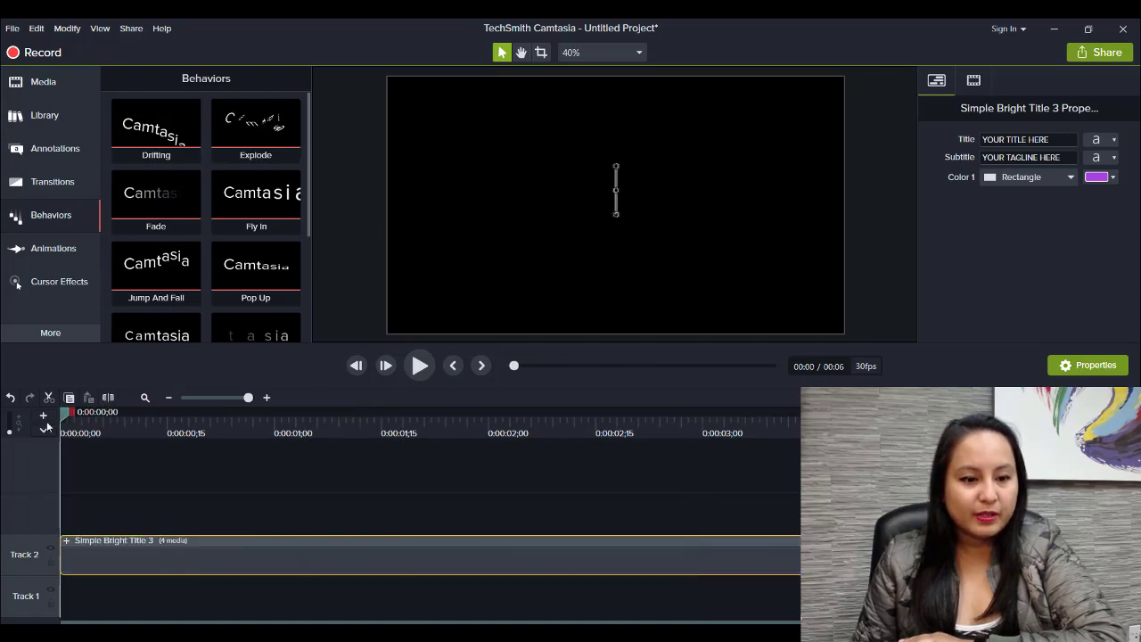
left_click(433, 373)
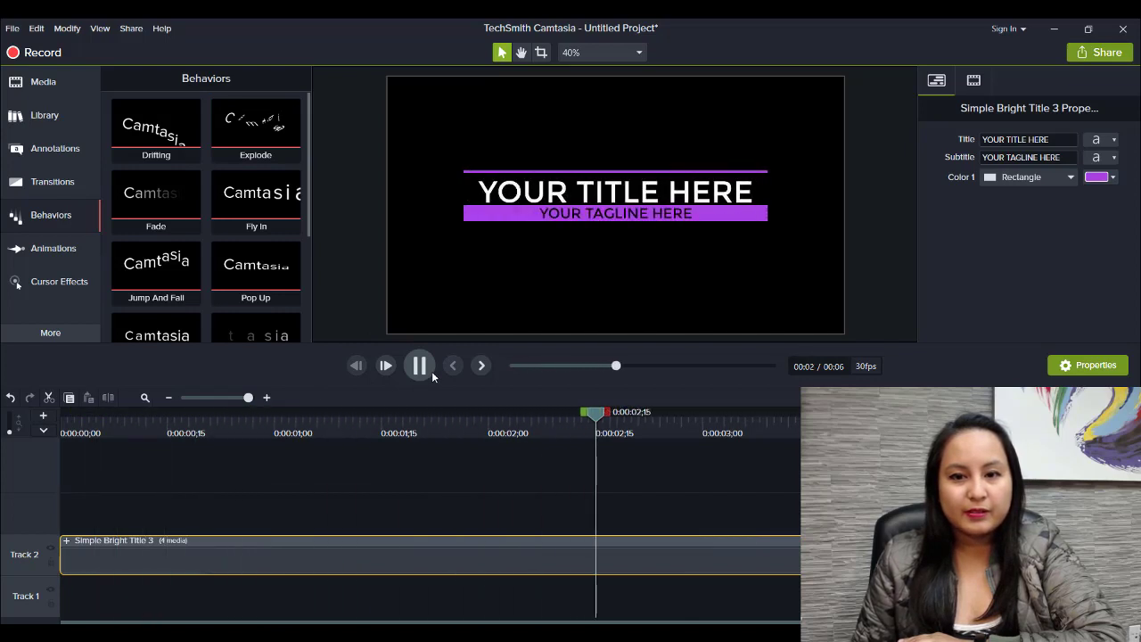
left_click(431, 370)
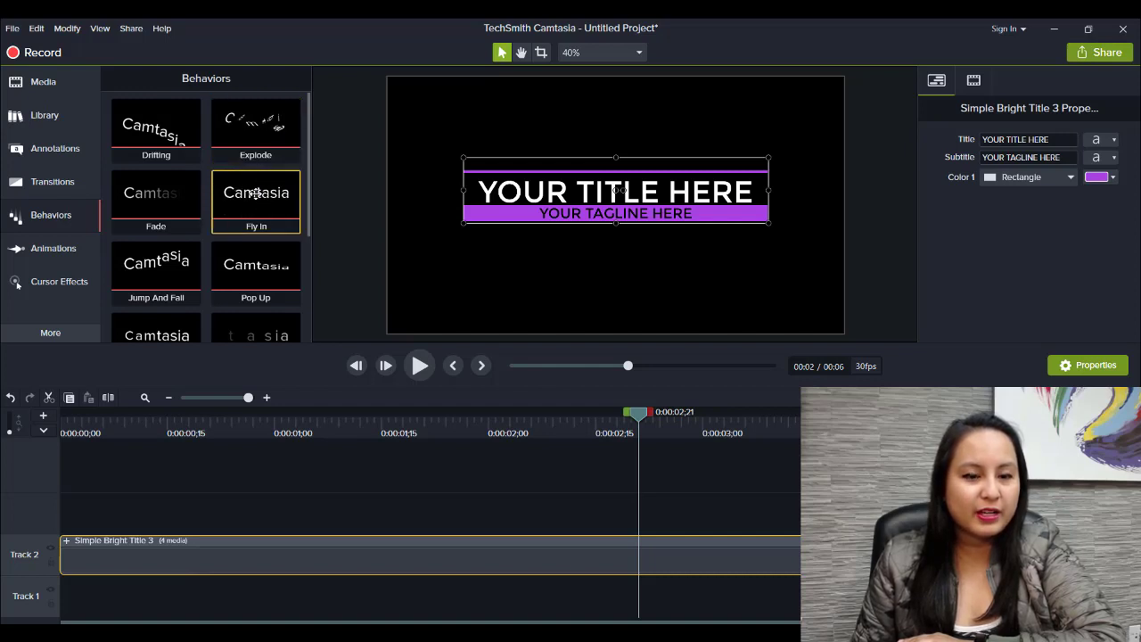
scroll(247, 193, "down", 1)
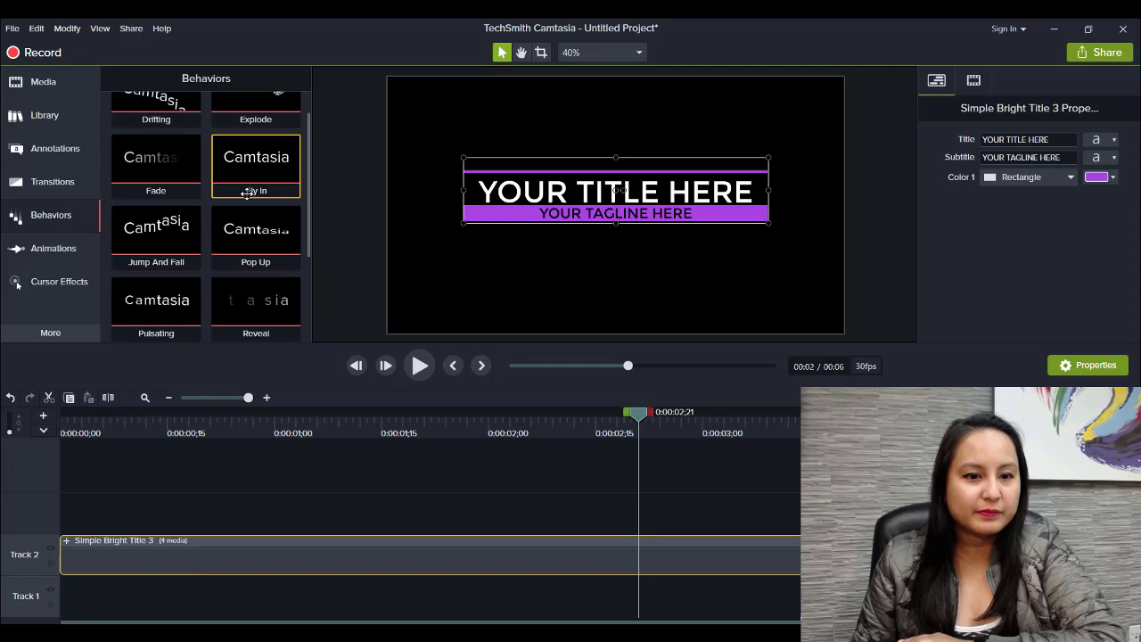
scroll(247, 194, "down", 4)
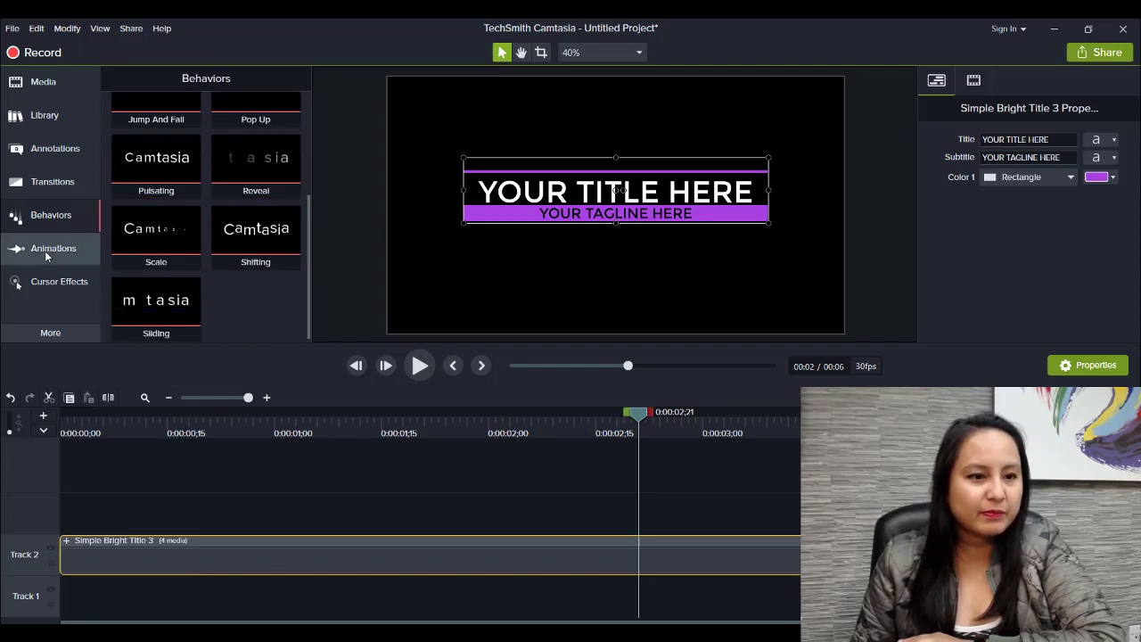
Show the Zoom-n-Pan animation settings and place the playhead near 0:00:00;11
left_click(47, 250)
left_click(146, 415)
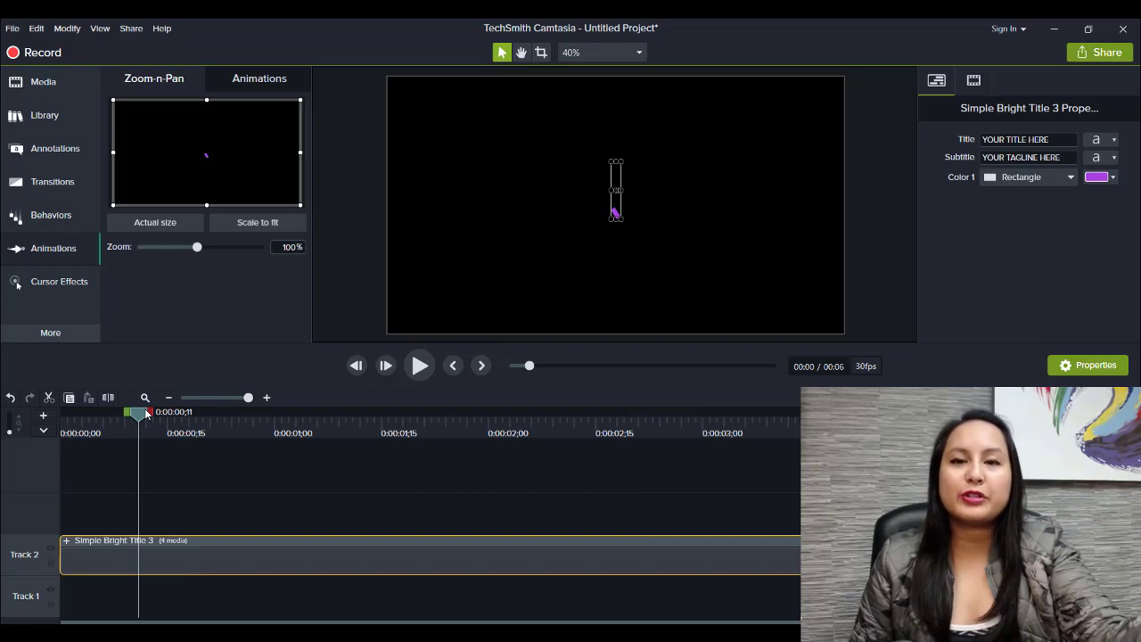